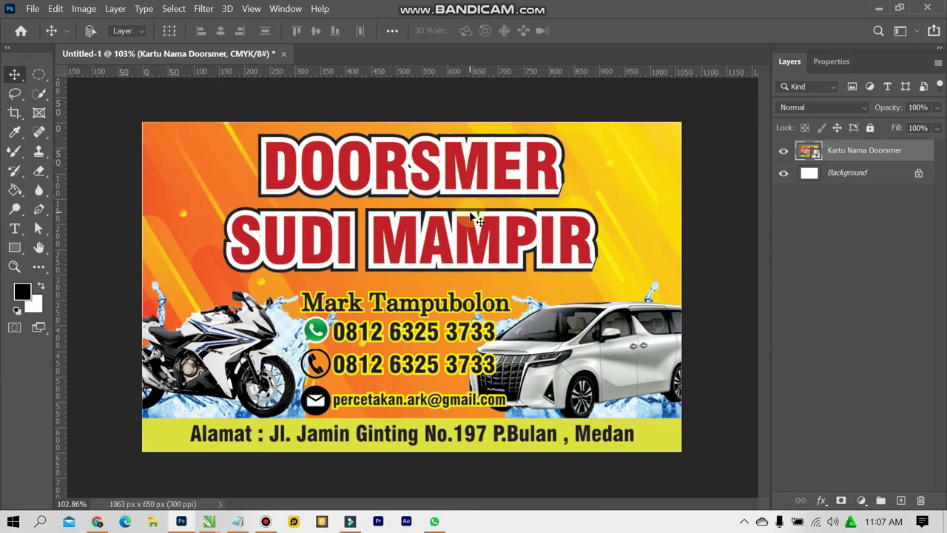
Start a new document and rename the preset to 'Kartu Nama'
click(33, 8)
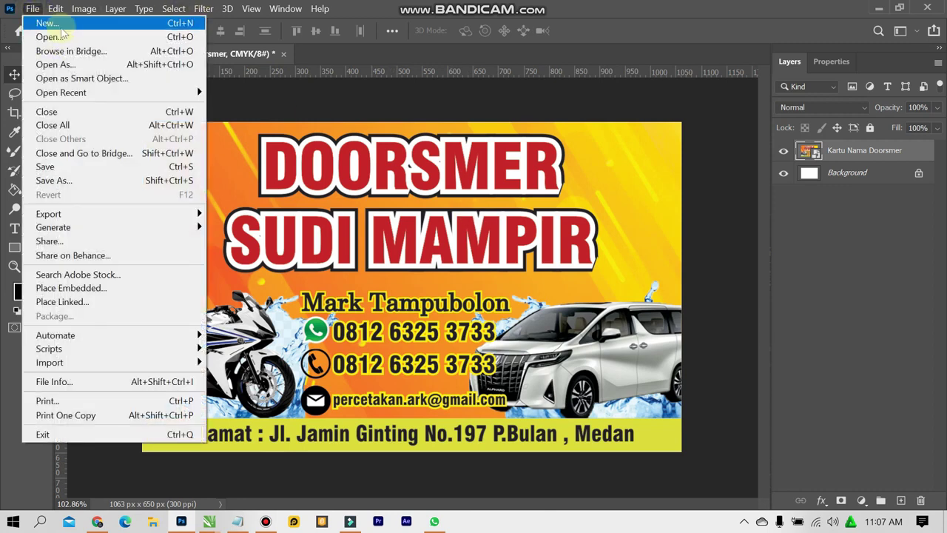
click(63, 27)
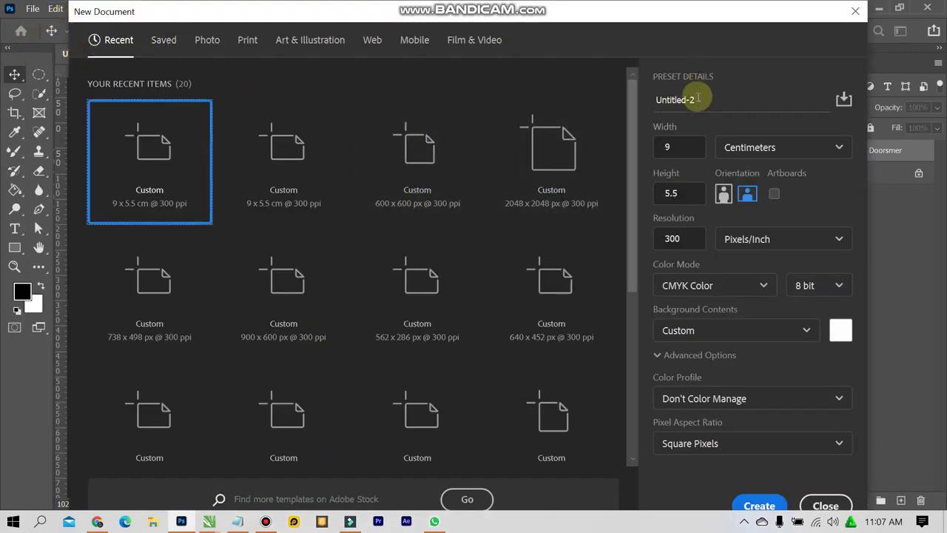
drag(699, 99, 648, 102)
text(Kar)
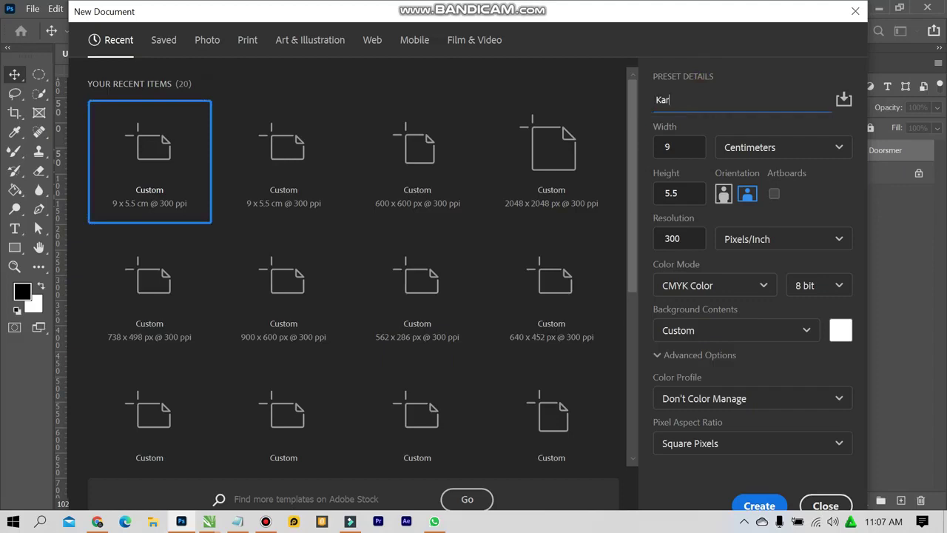
text(tu Na)
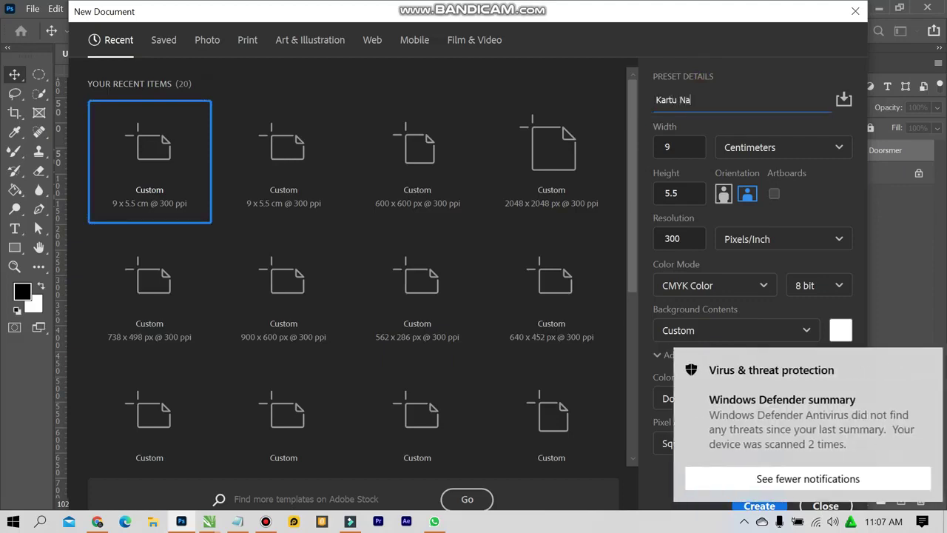
text(ma)
Dismiss the Windows Security alert, finish the name and create the 9 × 5.5 cm CMYK document
click(839, 363)
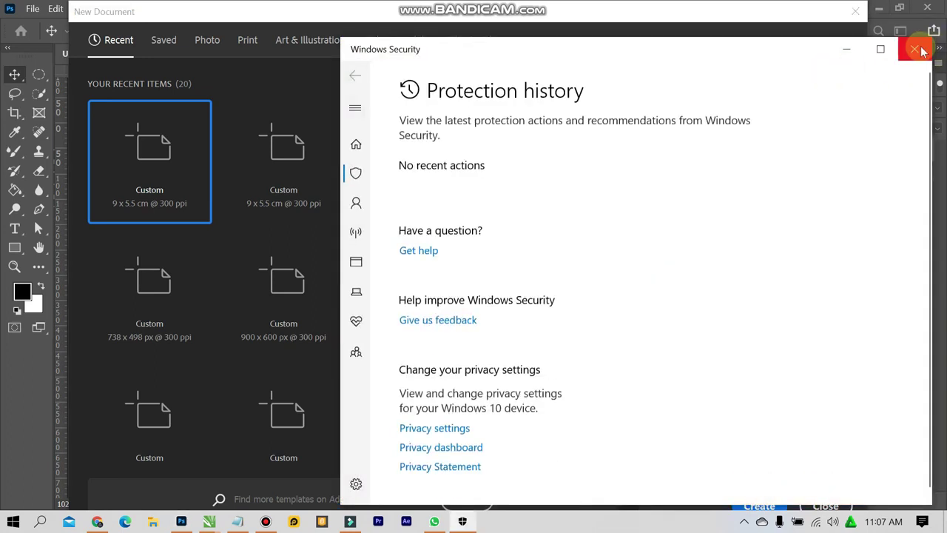
click(914, 48)
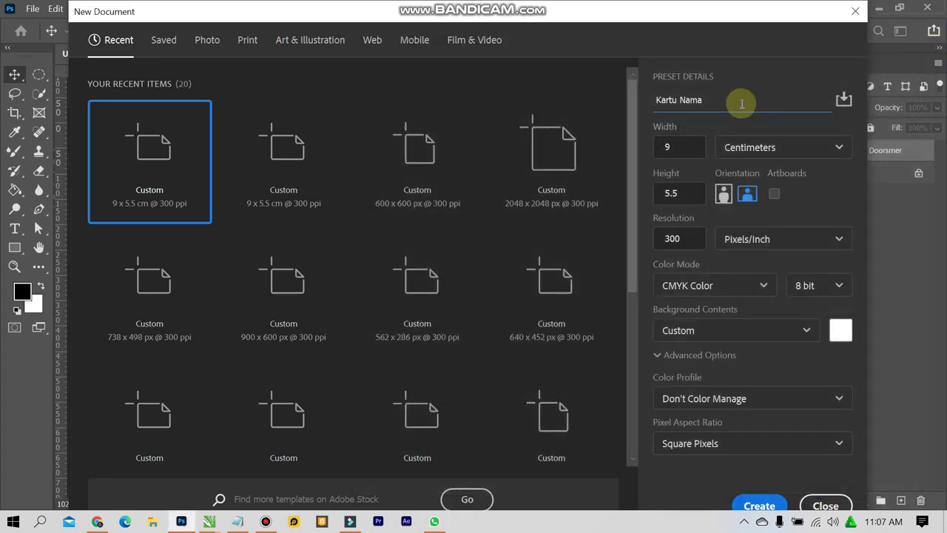
text( Doorsmer)
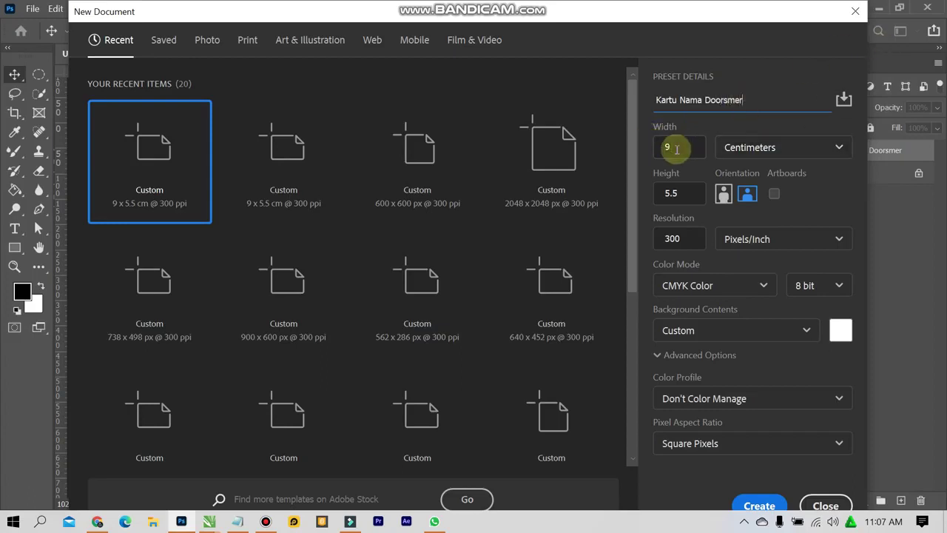
click(678, 197)
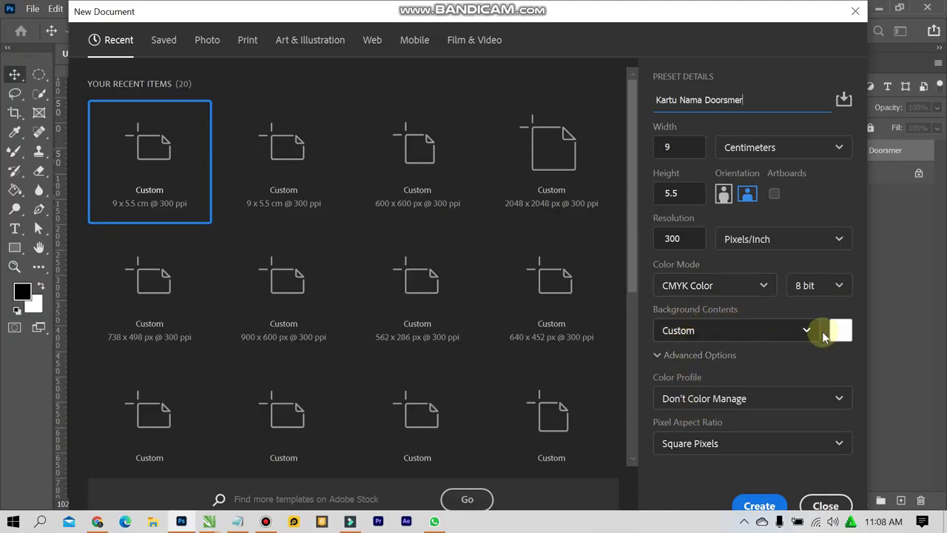
click(756, 507)
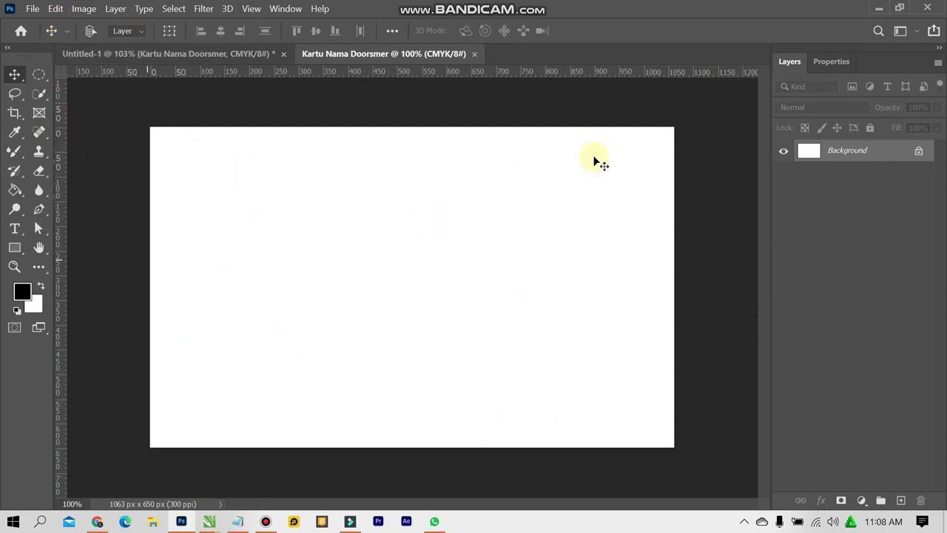
Place the Background image into the card as an embedded layer
click(33, 8)
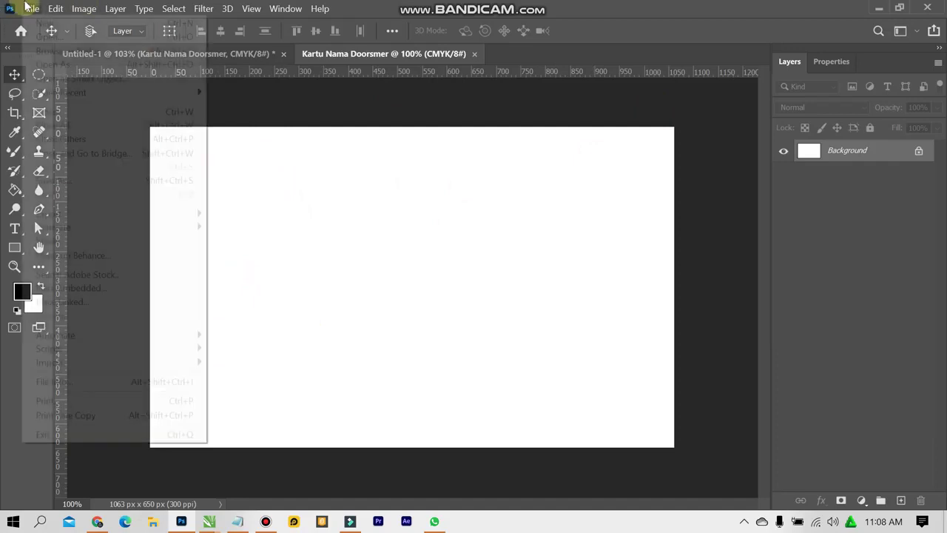
click(122, 289)
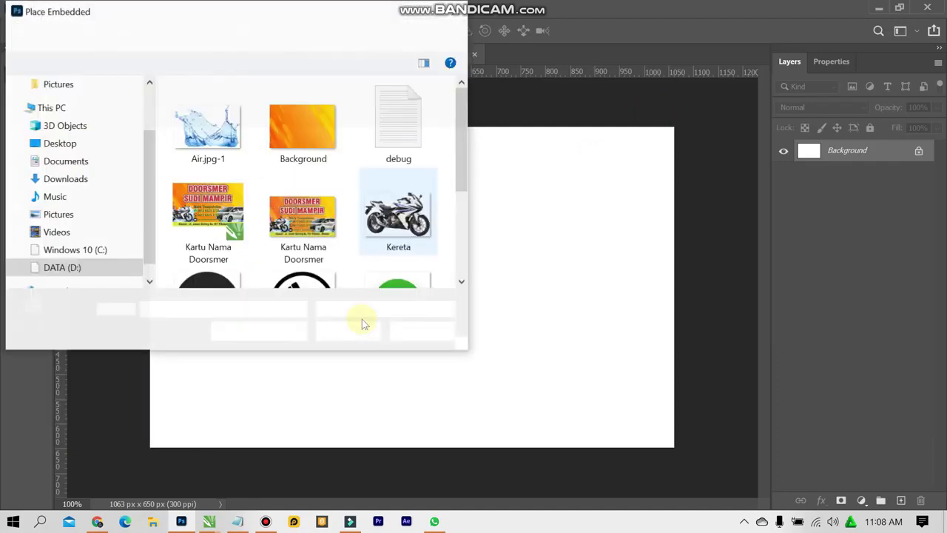
double_click(298, 131)
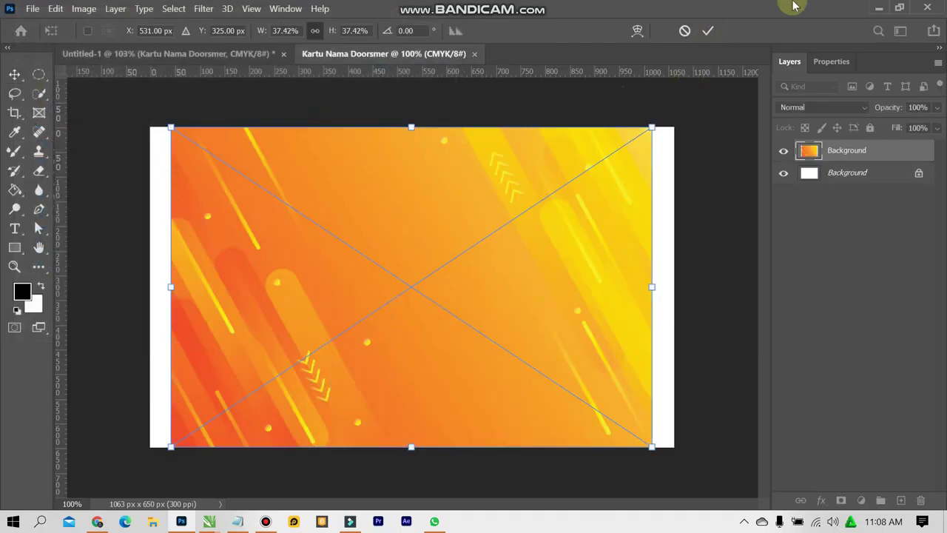
click(709, 30)
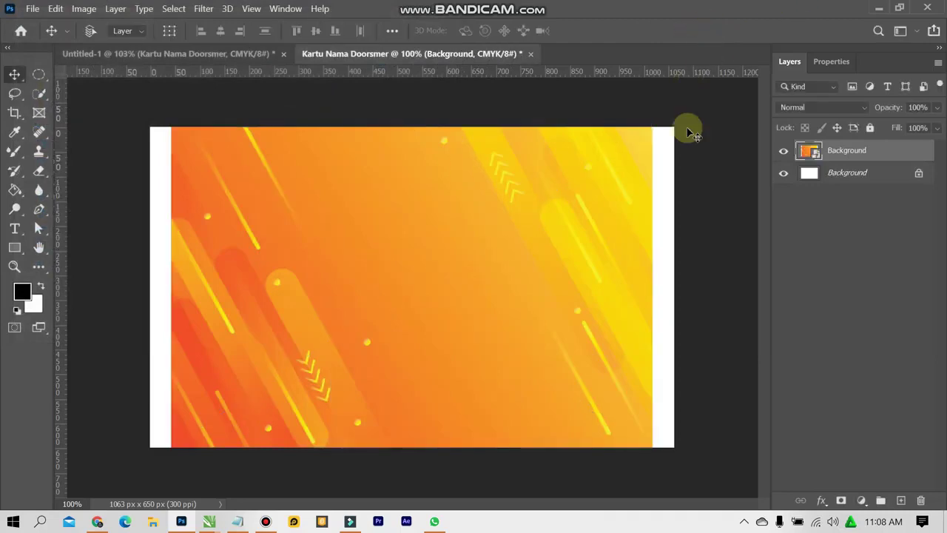
Stretch the background horizontally so it covers the canvas edge to edge
key(ctrl+t)
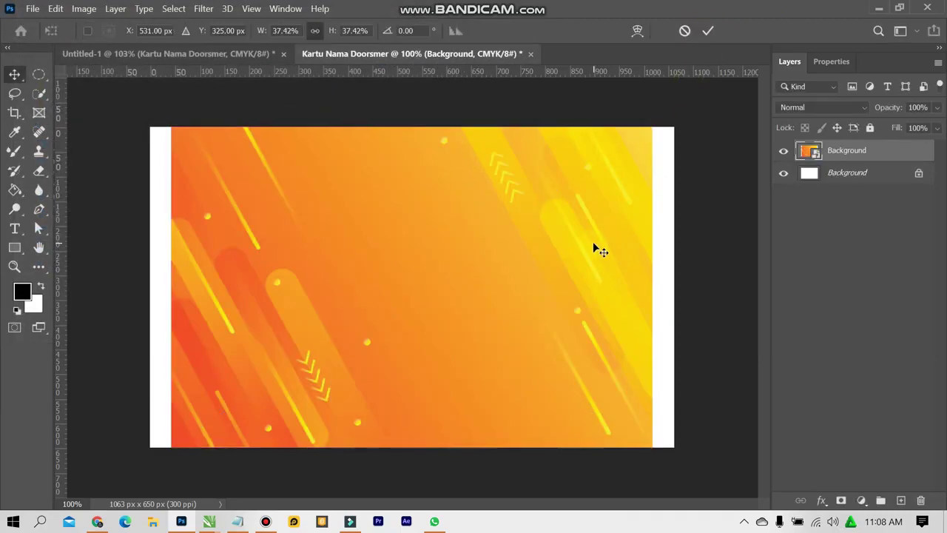
click(687, 162)
drag(651, 130, 674, 129)
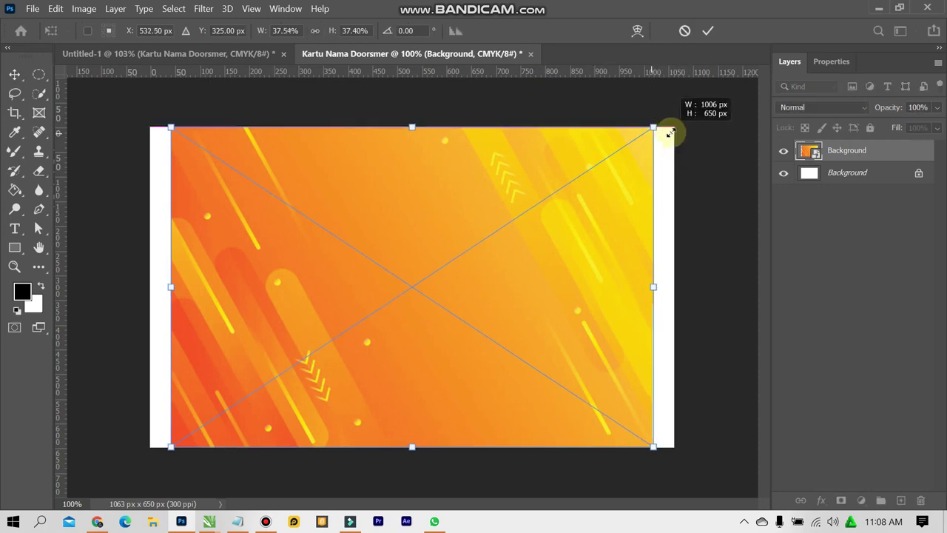
drag(171, 128, 147, 126)
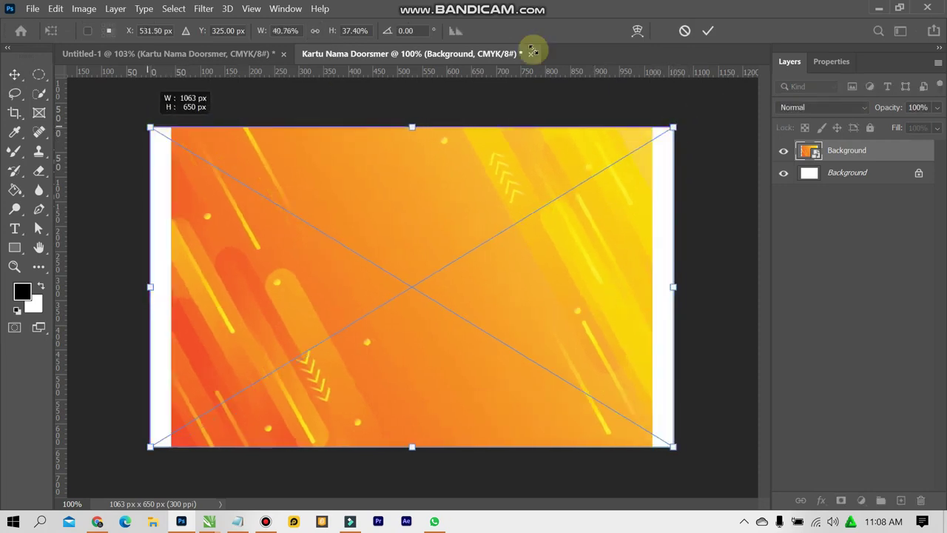
click(708, 30)
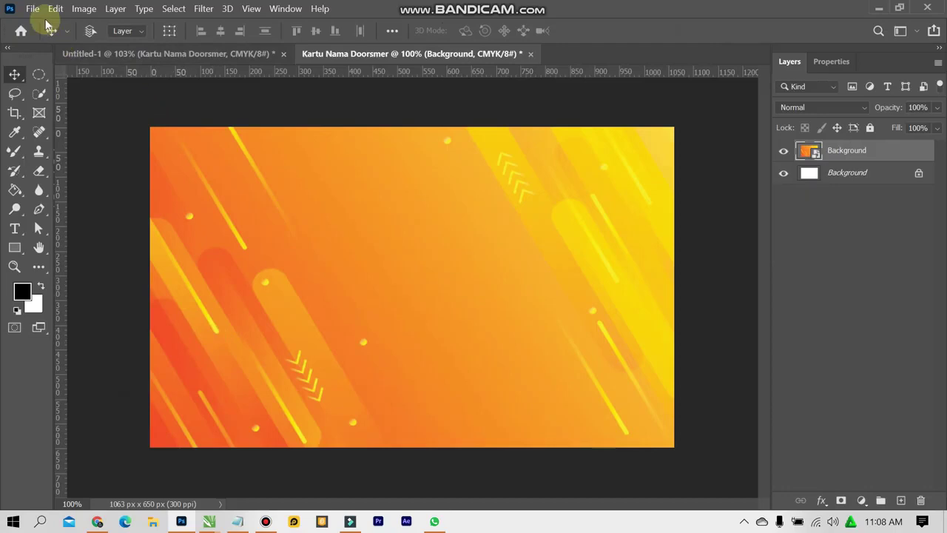
Sample yellow #dbe134 from the reference card's address bar as the foreground colour
click(90, 54)
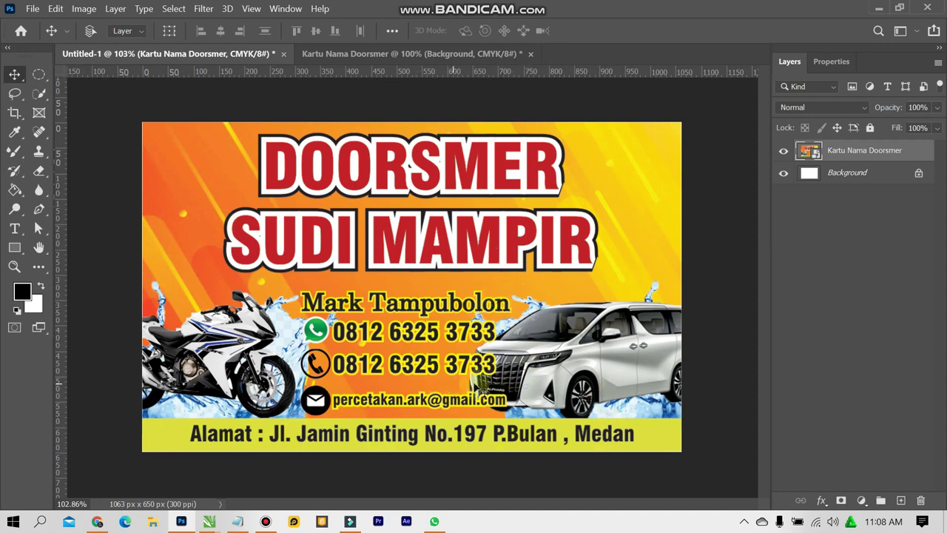
click(377, 54)
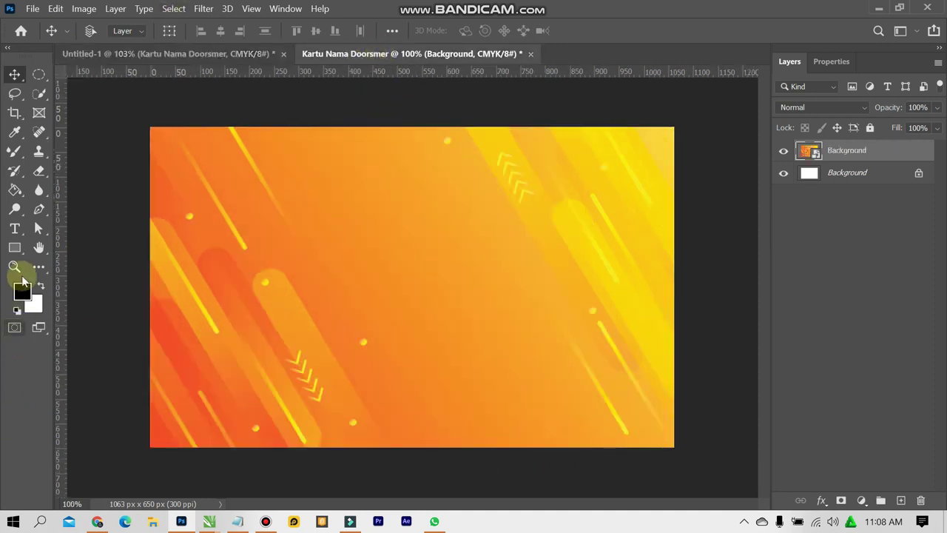
click(39, 247)
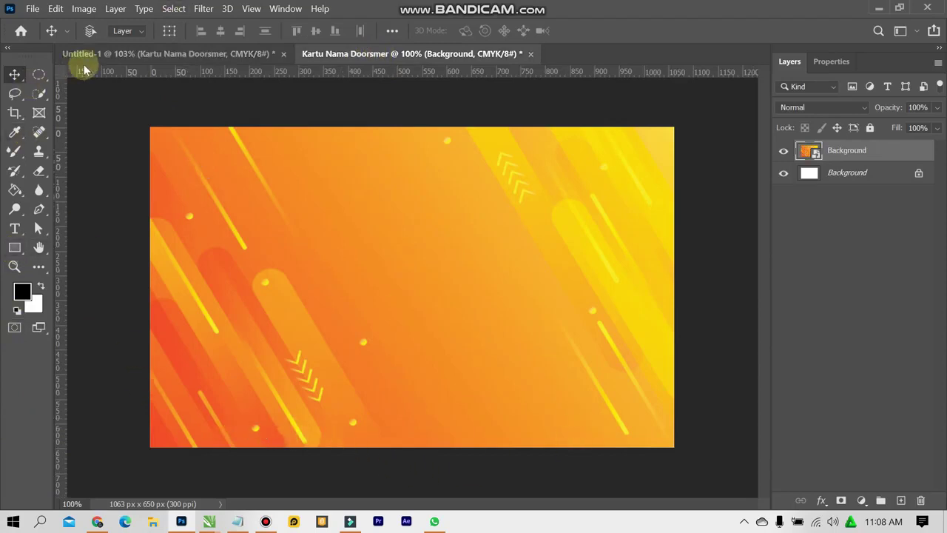
click(85, 54)
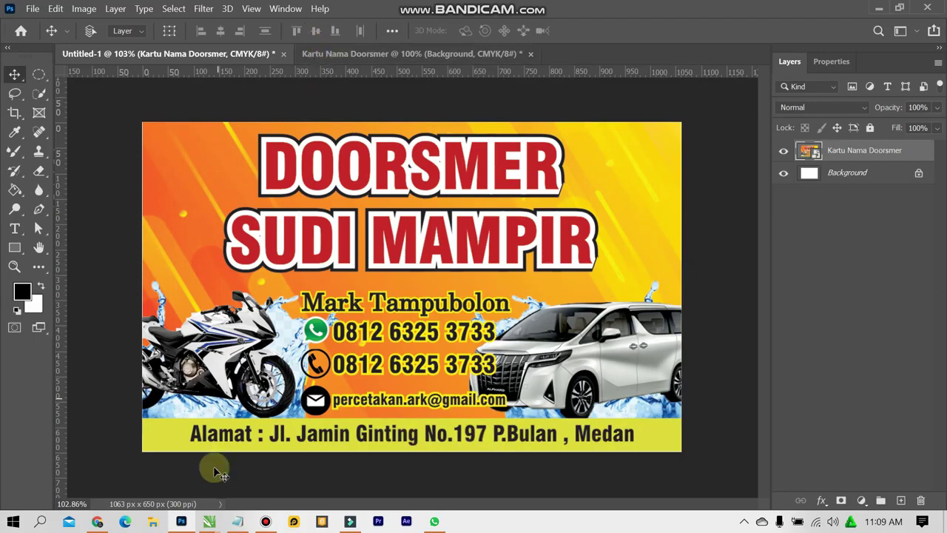
click(23, 290)
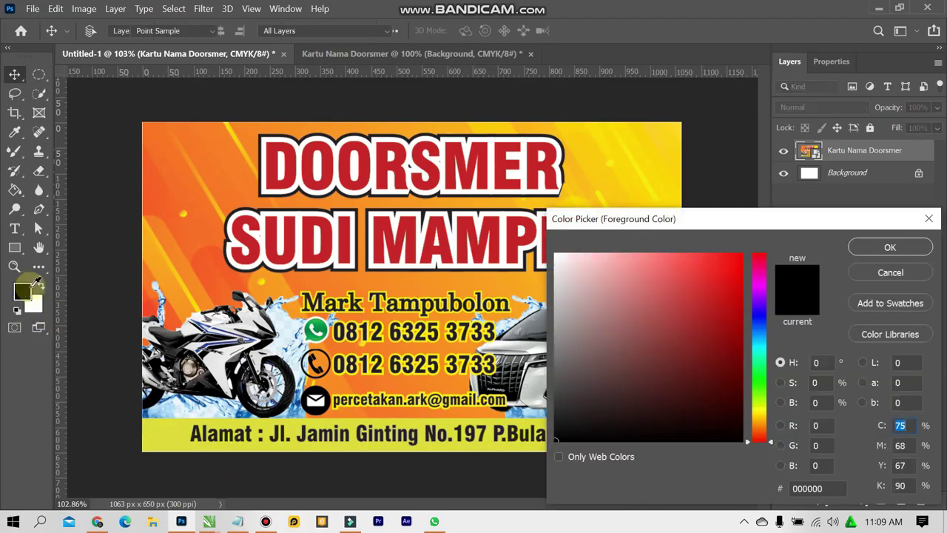
click(382, 445)
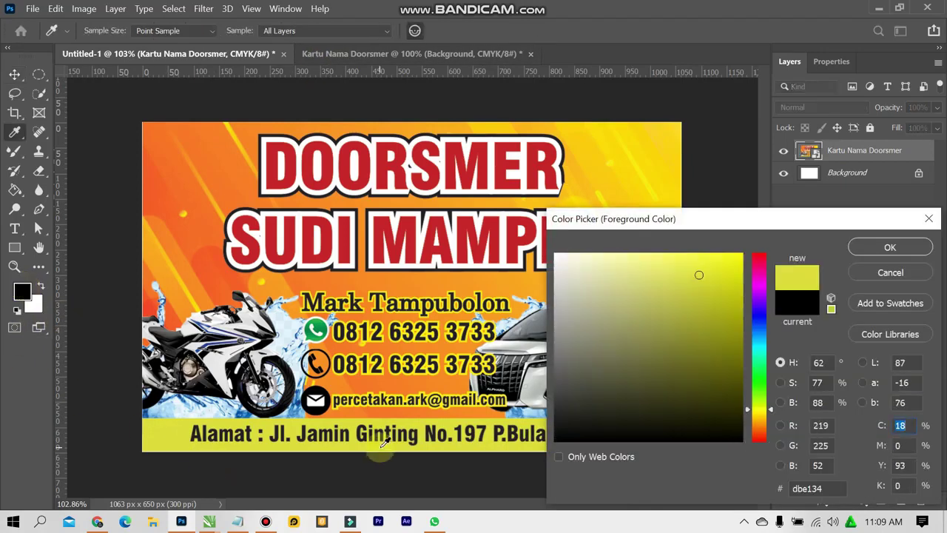
click(881, 248)
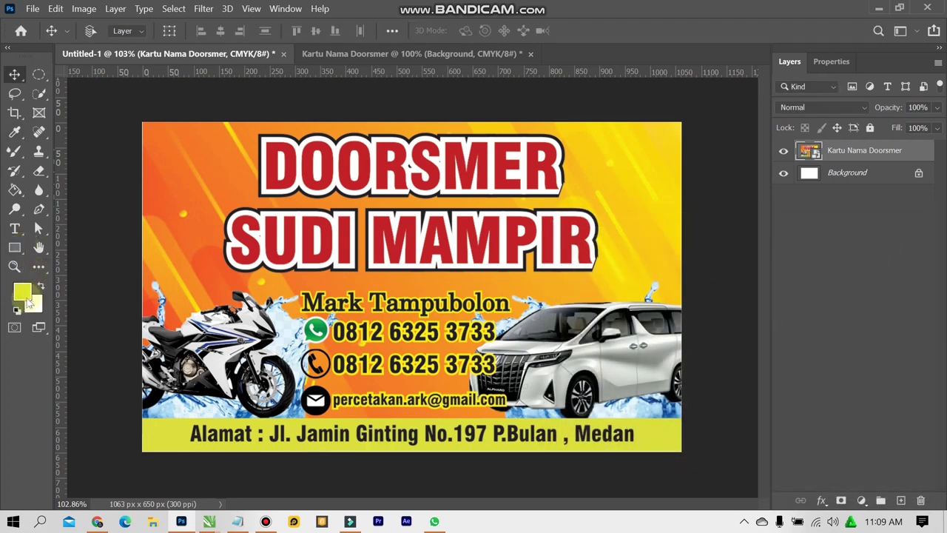
click(359, 53)
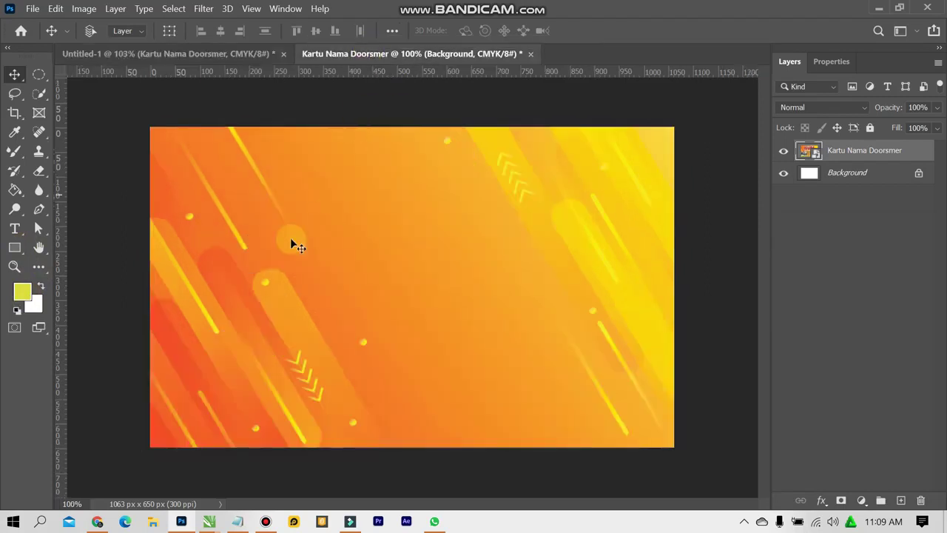
Draw a yellow 1083 × 74 px rectangle strip along the card's bottom edge
click(18, 249)
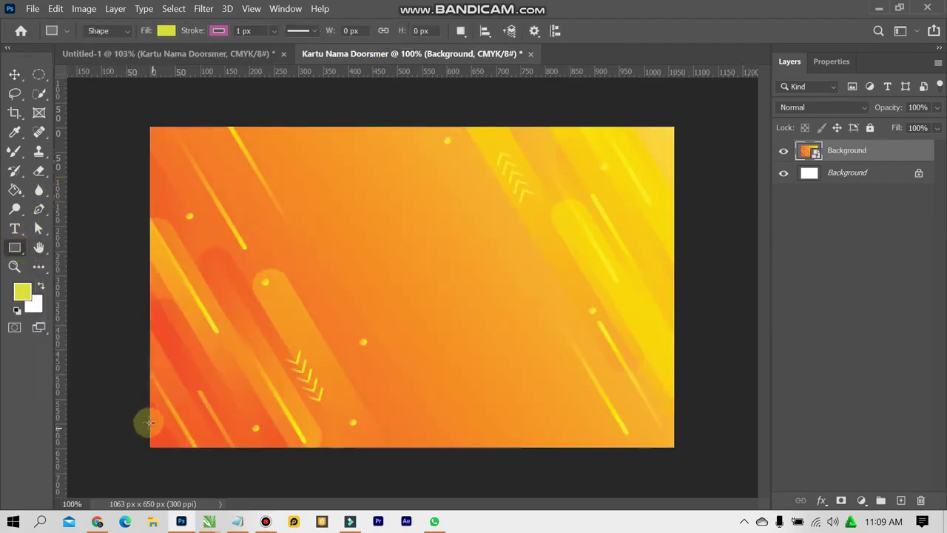
drag(149, 418, 629, 425)
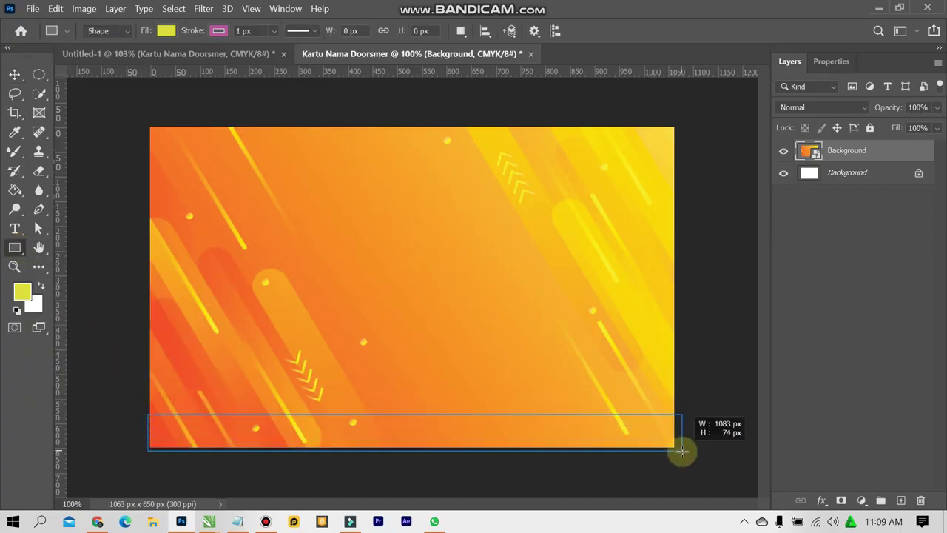
drag(629, 425, 683, 449)
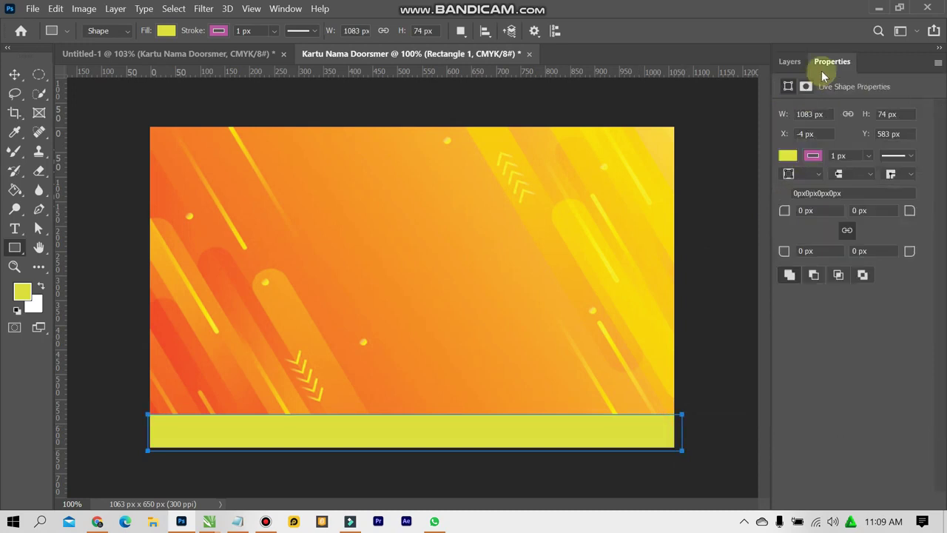
click(805, 61)
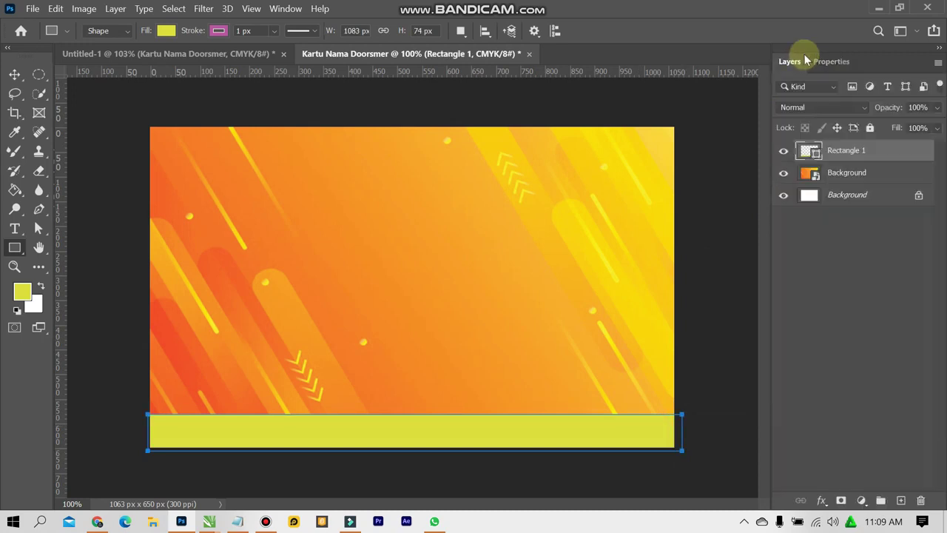
click(16, 75)
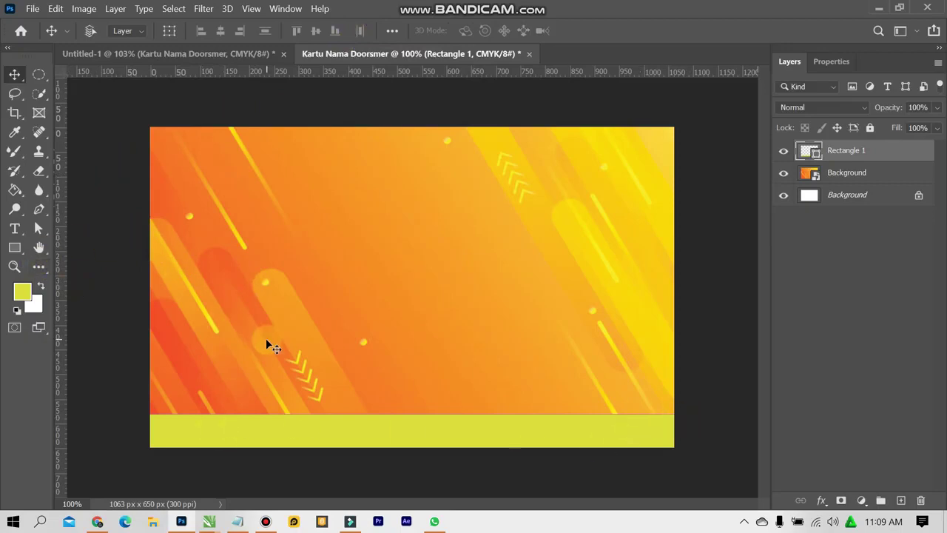
click(126, 241)
Start a text line on the yellow bar and set the text colour to black
click(292, 368)
click(350, 427)
click(14, 228)
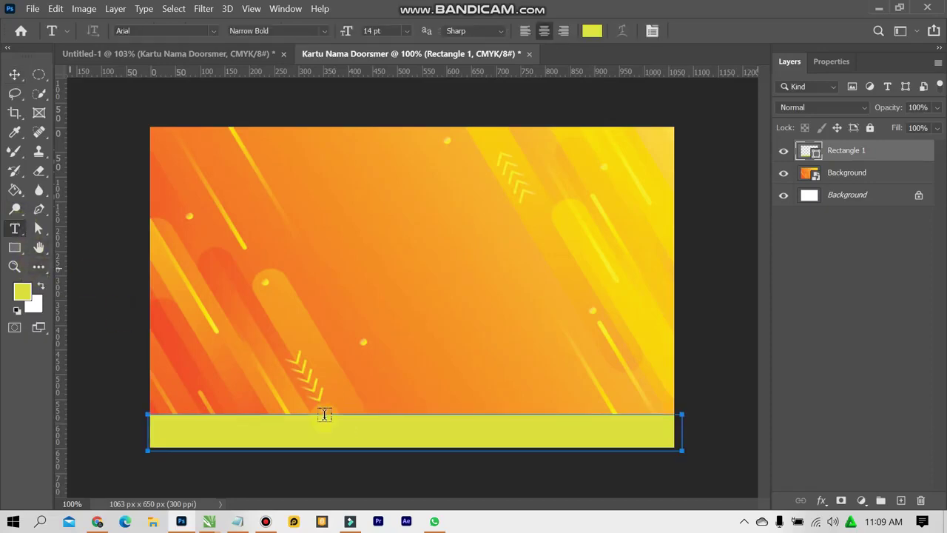
click(856, 211)
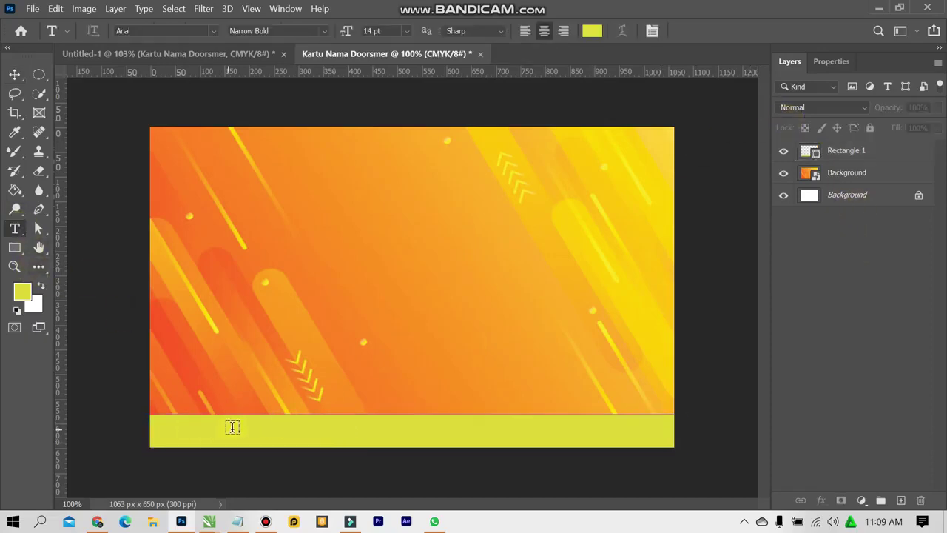
click(232, 427)
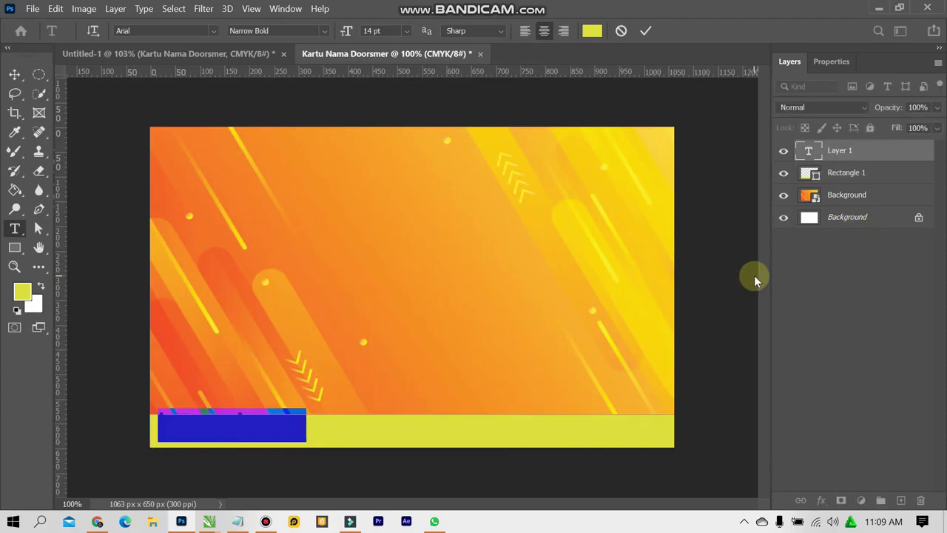
key(BackSpace)
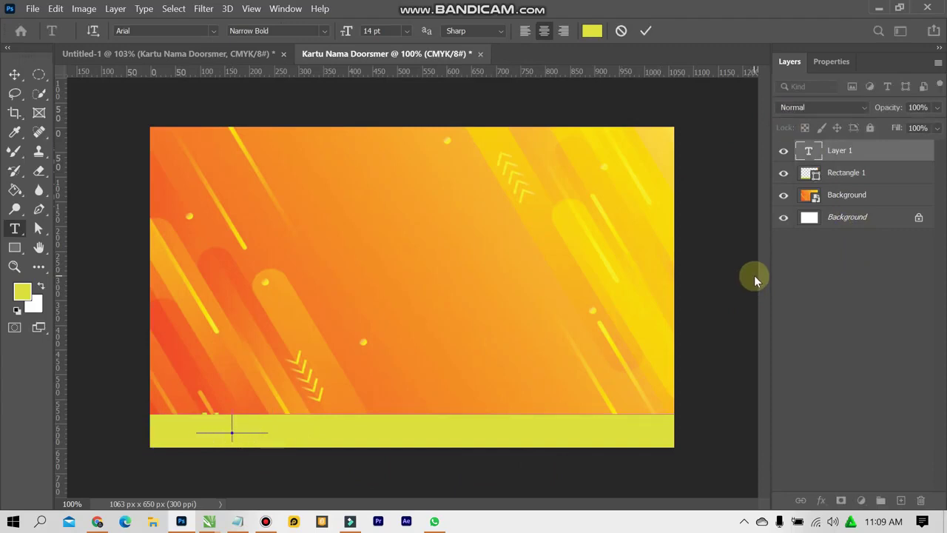
click(93, 53)
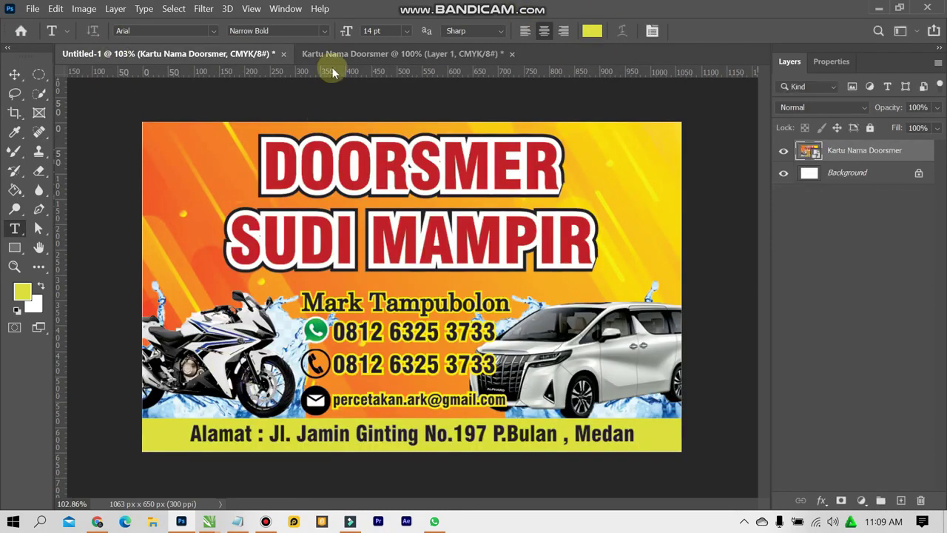
click(329, 55)
triple_click(281, 422)
click(592, 31)
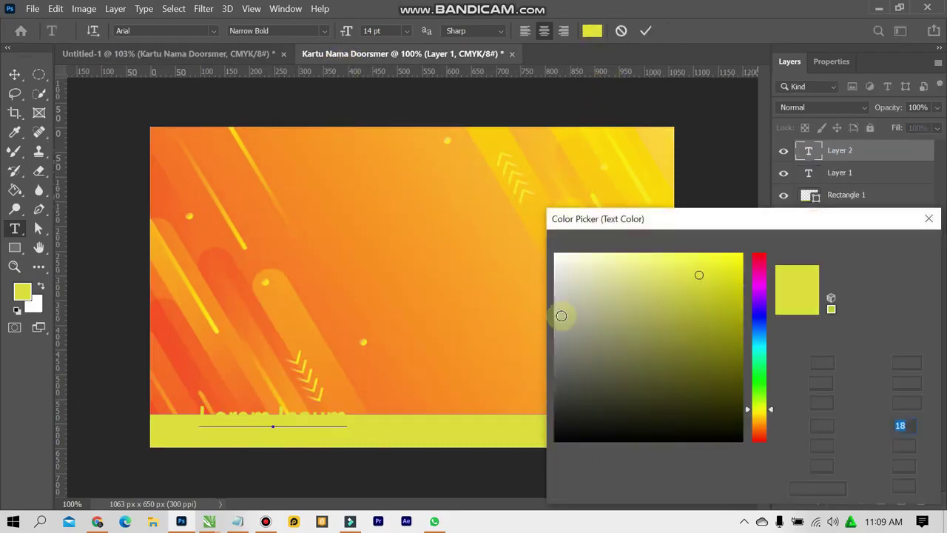
drag(561, 313, 555, 441)
click(859, 249)
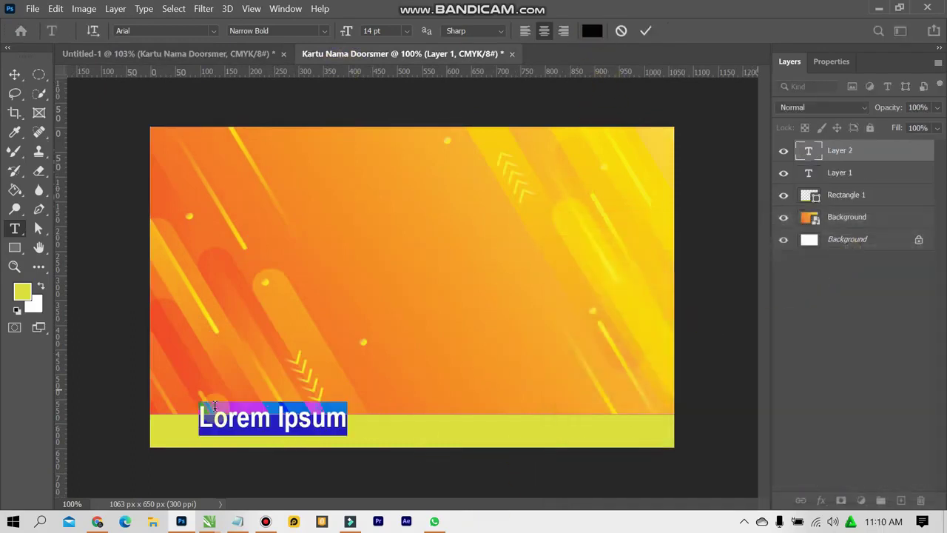
Type the shop's full street address, correcting typos, and commit the text
text(Alamay)
key(BackSpace)
text(t : JL.)
key(BackSpace)
key(BackSpace)
text(l.Jamin Ginting No.197)
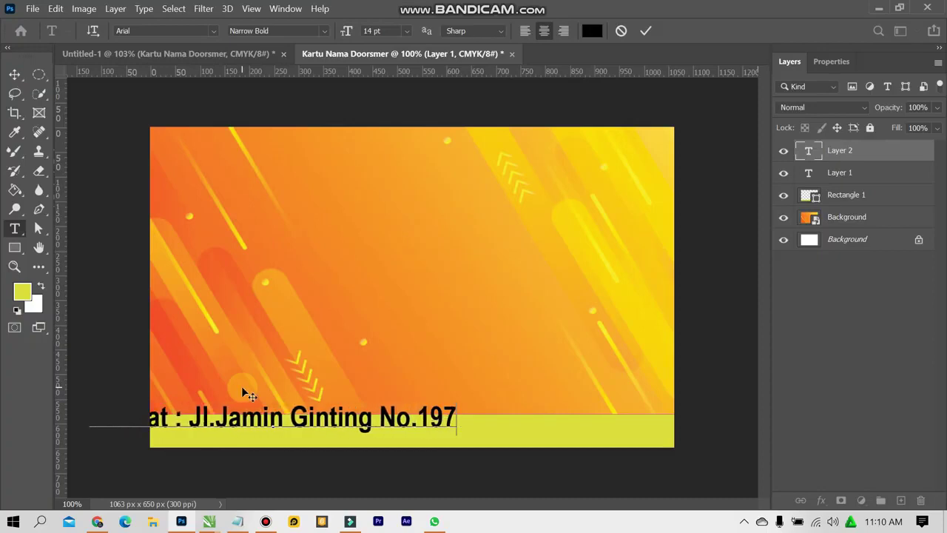
text( Simp.Kampus USu)
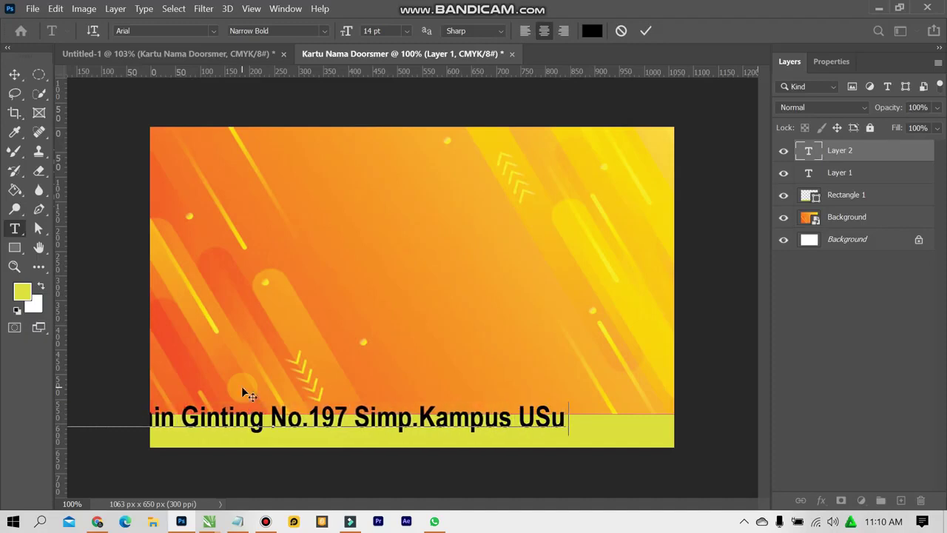
key(BackSpace)
text(U)
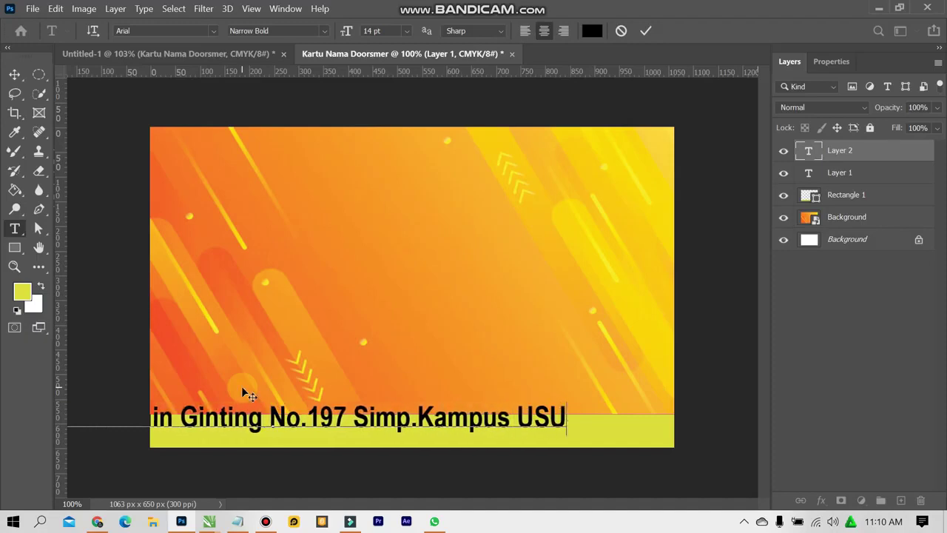
text(P.Bulan , Medan)
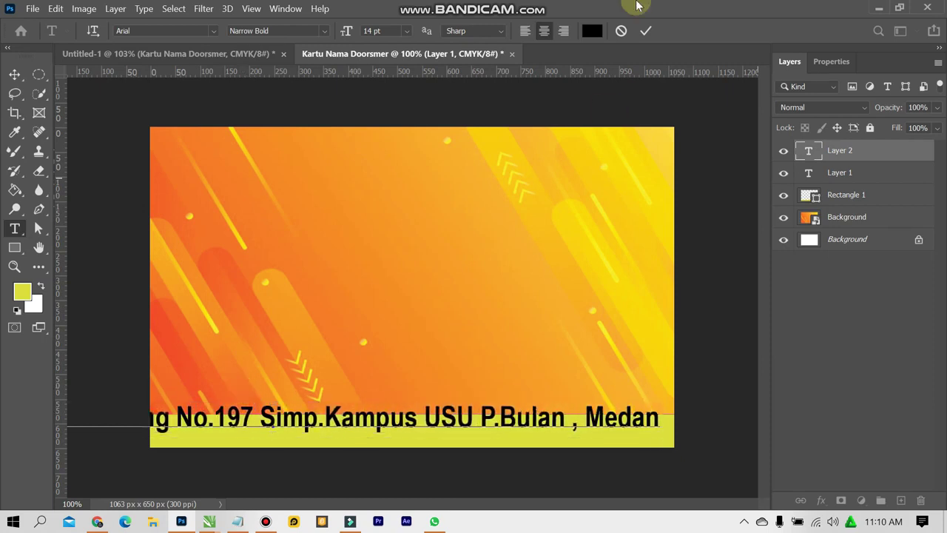
click(15, 74)
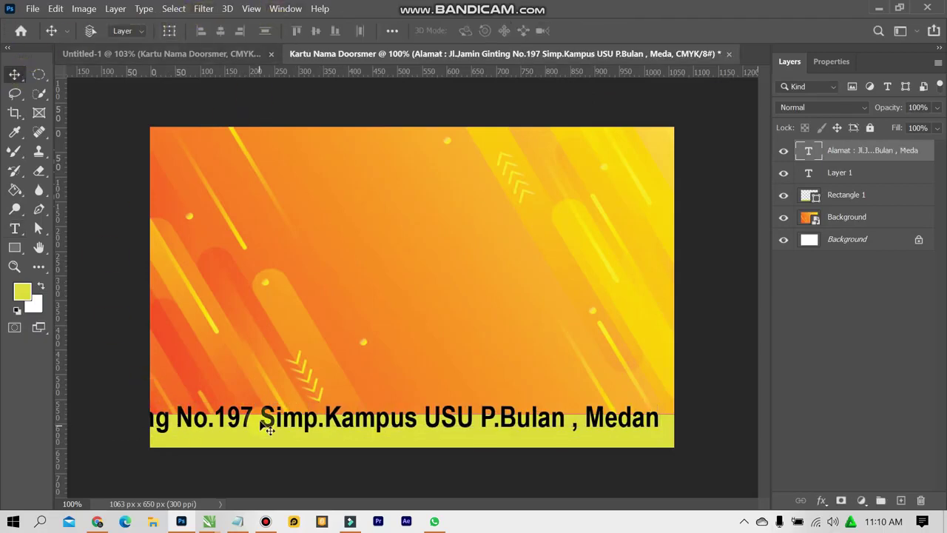
Scale the address text to about 66% and position it inside the yellow bar
key(ctrl+t)
drag(657, 403, 552, 428)
mouse_move(475, 414)
mouse_down()
mouse_move(541, 434)
mouse_move(681, 404)
mouse_move(641, 424)
mouse_up()
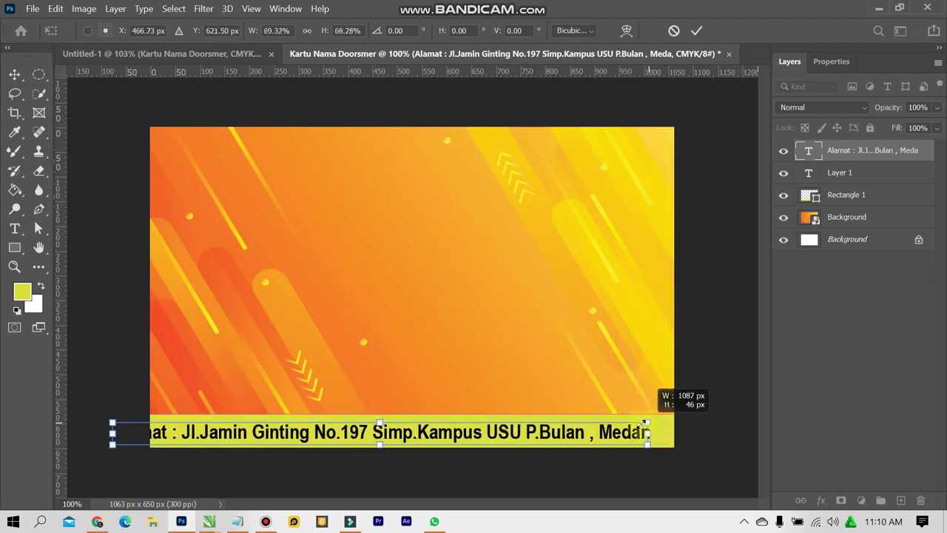
key(ctrl+z)
drag(672, 427, 646, 415)
drag(545, 443, 570, 442)
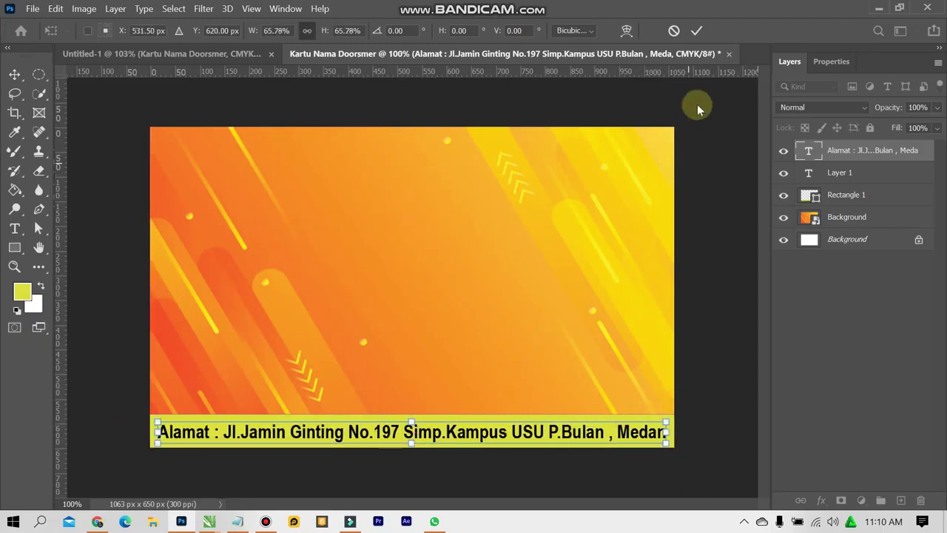
click(696, 31)
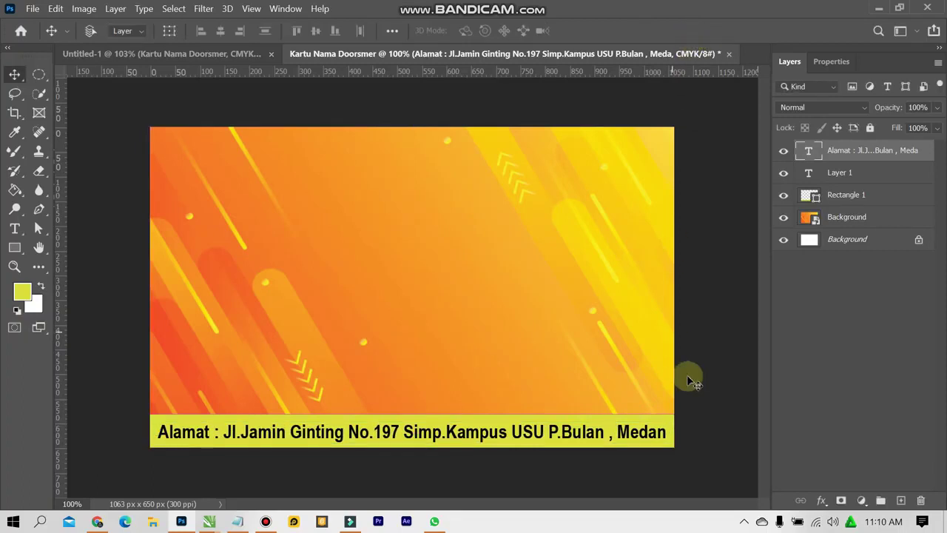
click(444, 447)
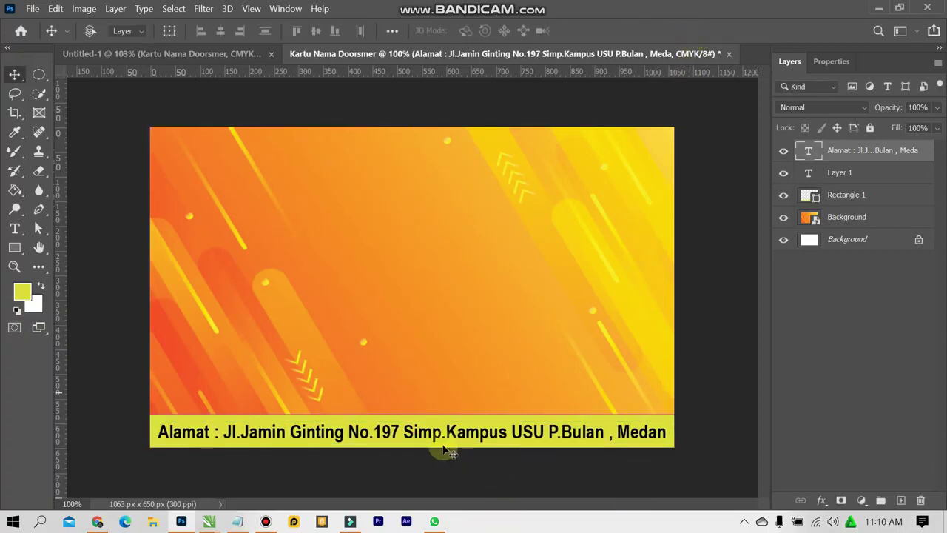
click(190, 54)
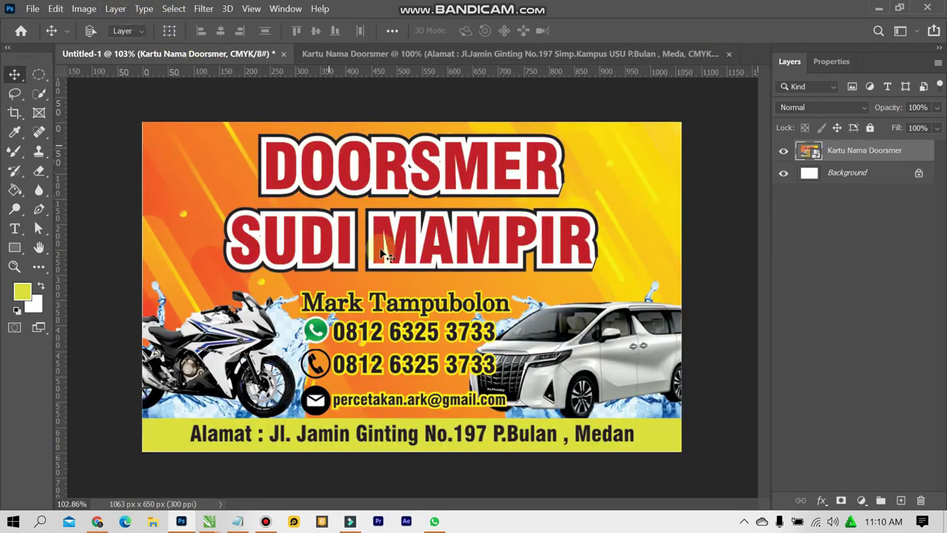
Switch from the reference card back to the Kartu Nama Doorsmer document
click(606, 334)
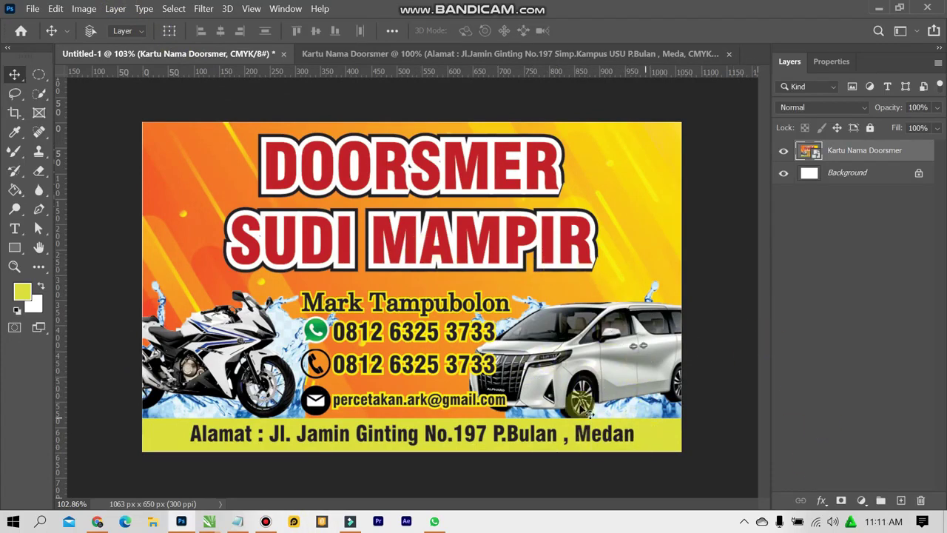
click(393, 58)
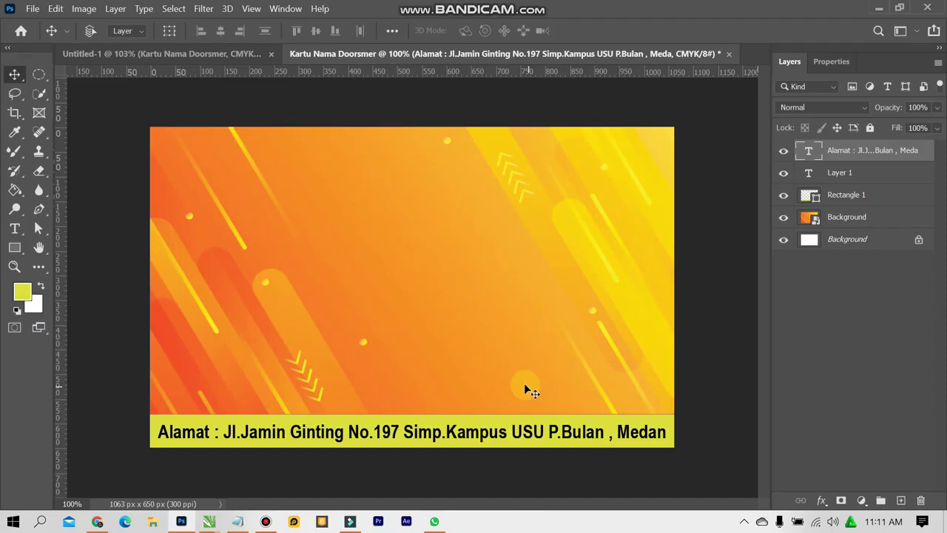
Place the Air.jpg-1 water-splash image into the card
click(32, 8)
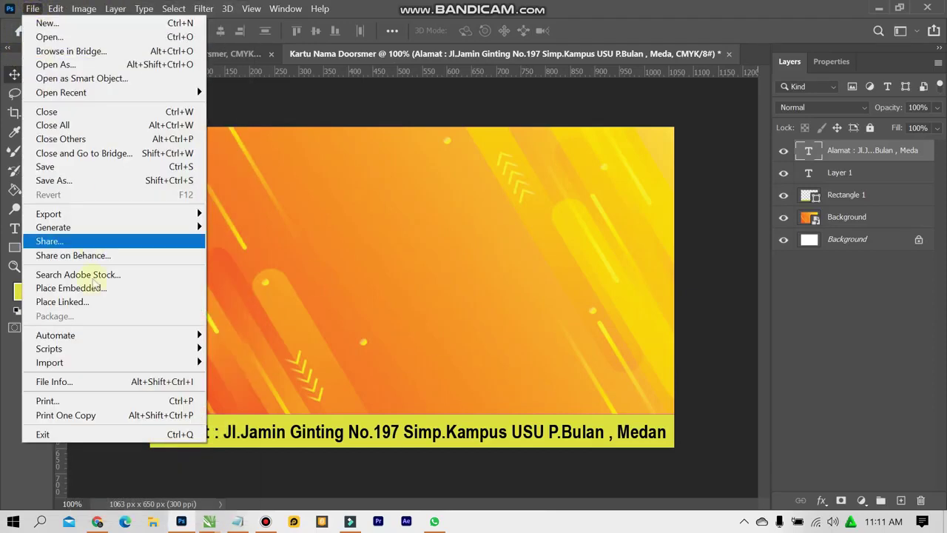
click(103, 288)
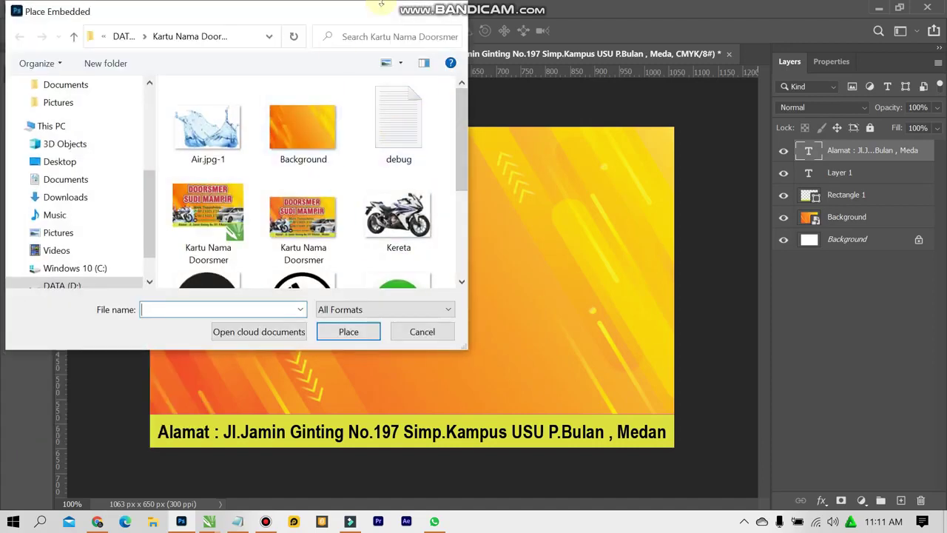
click(210, 127)
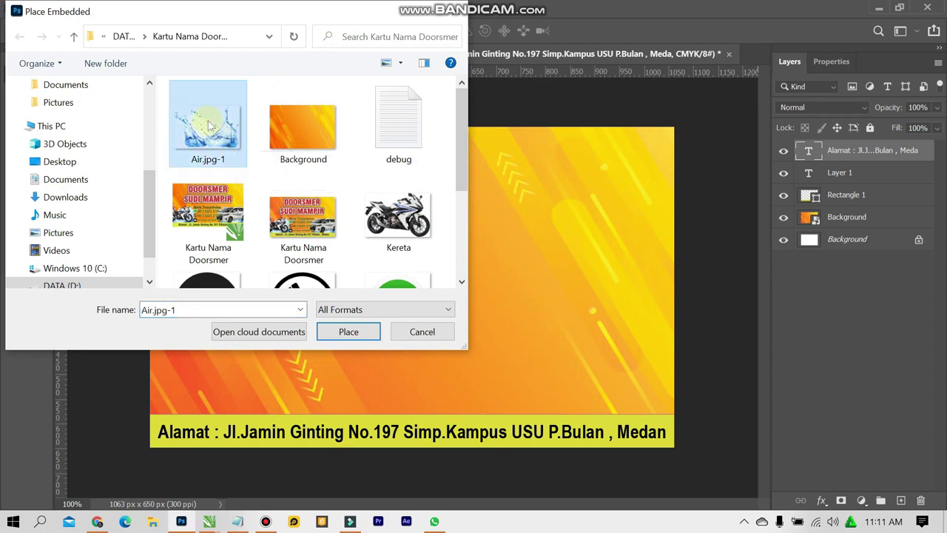
click(342, 337)
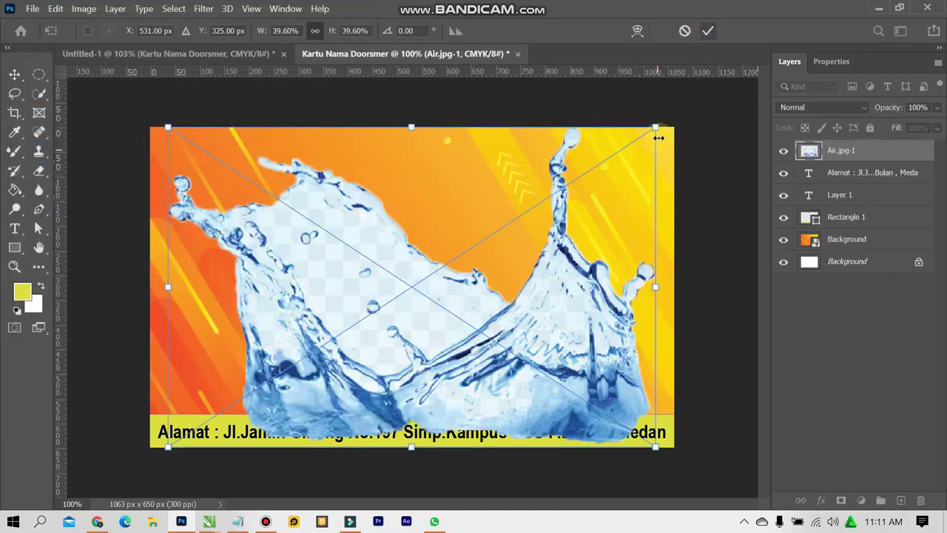
Scale the splash to about 18% and move it to the bottom-right corner
drag(656, 129, 540, 204)
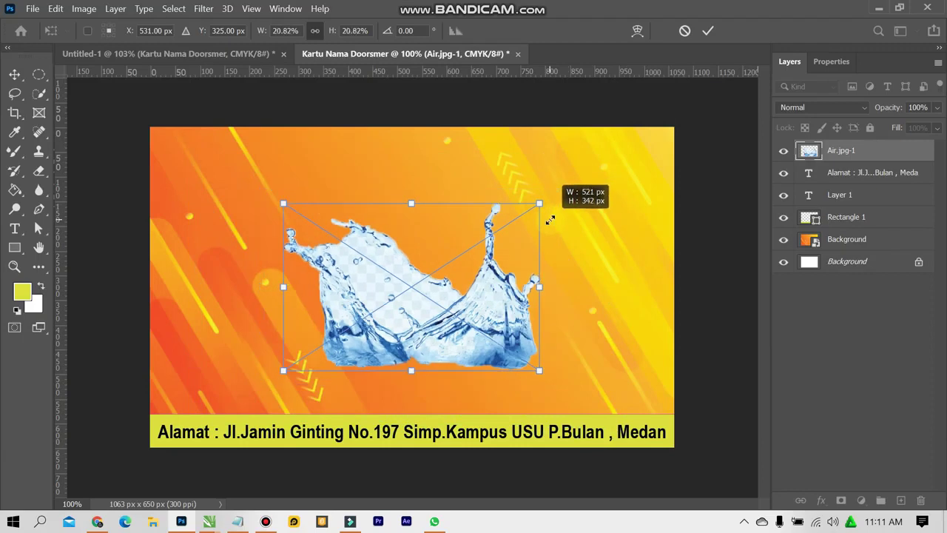
drag(541, 205, 527, 225)
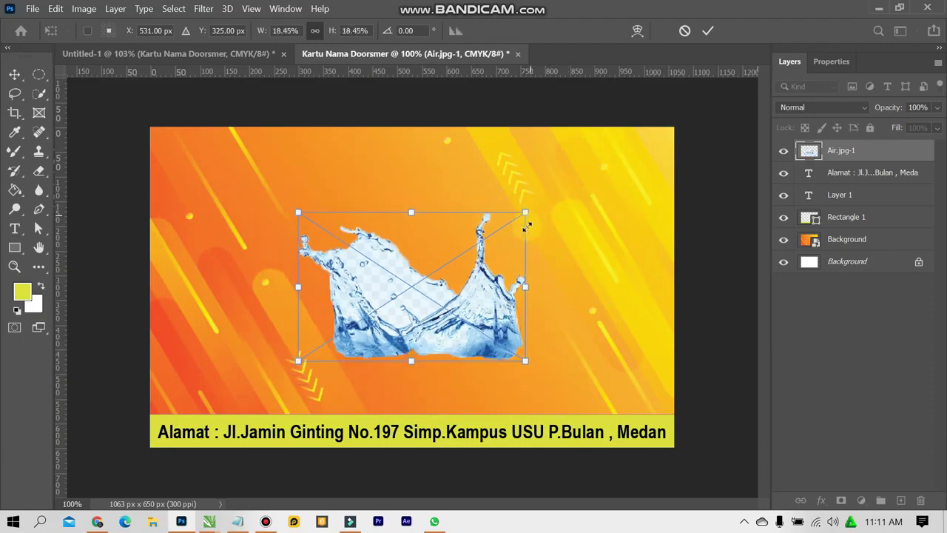
drag(472, 334, 651, 404)
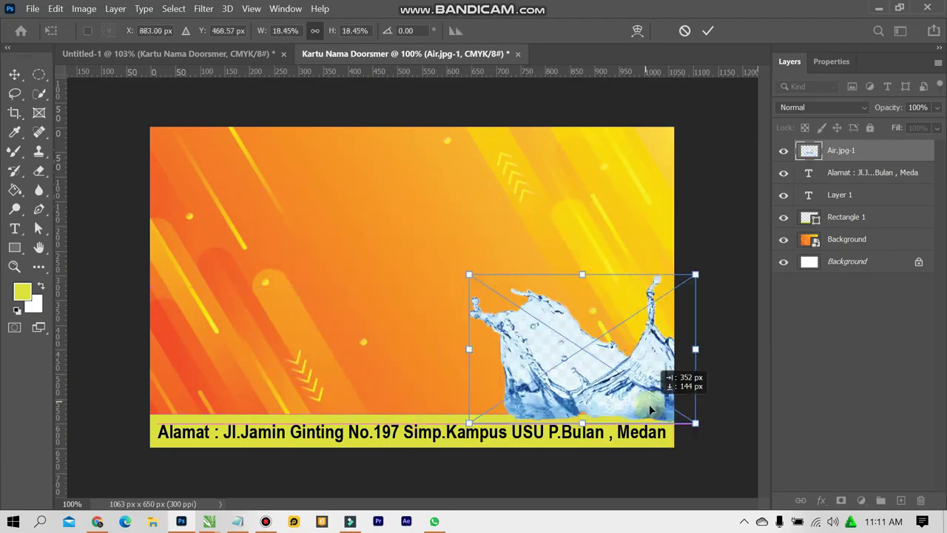
mouse_move(651, 402)
mouse_down()
mouse_move(649, 418)
mouse_move(648, 405)
mouse_up()
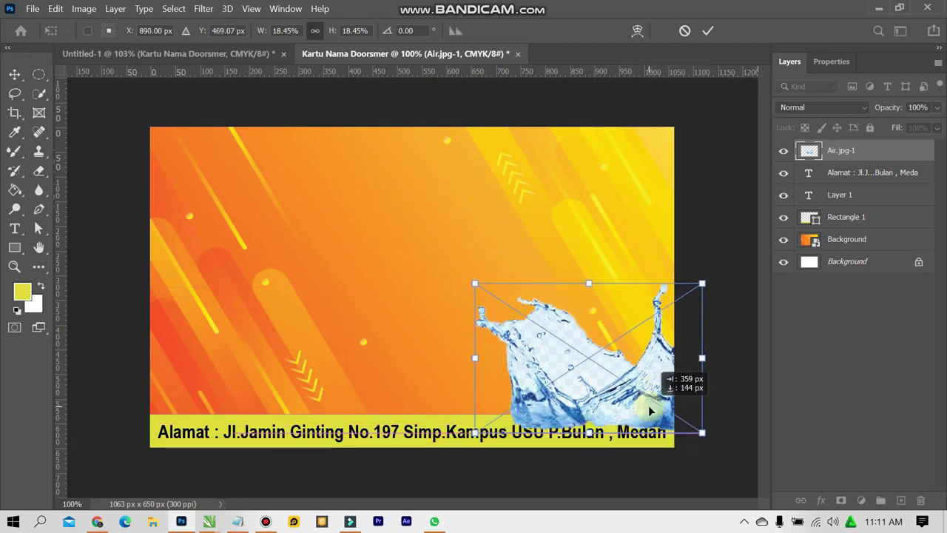
click(708, 30)
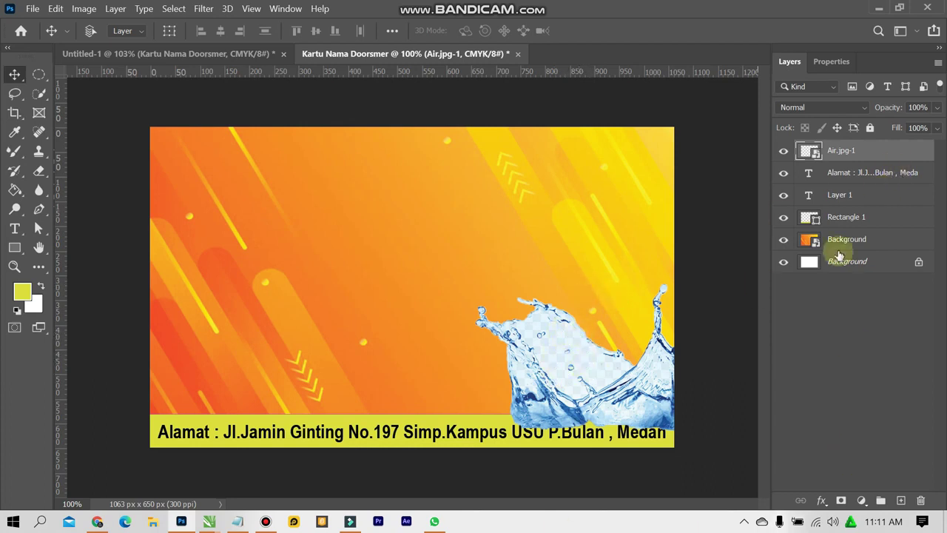
Move the Air.jpg-1 layer down the layer stack beneath the address strip
click(821, 293)
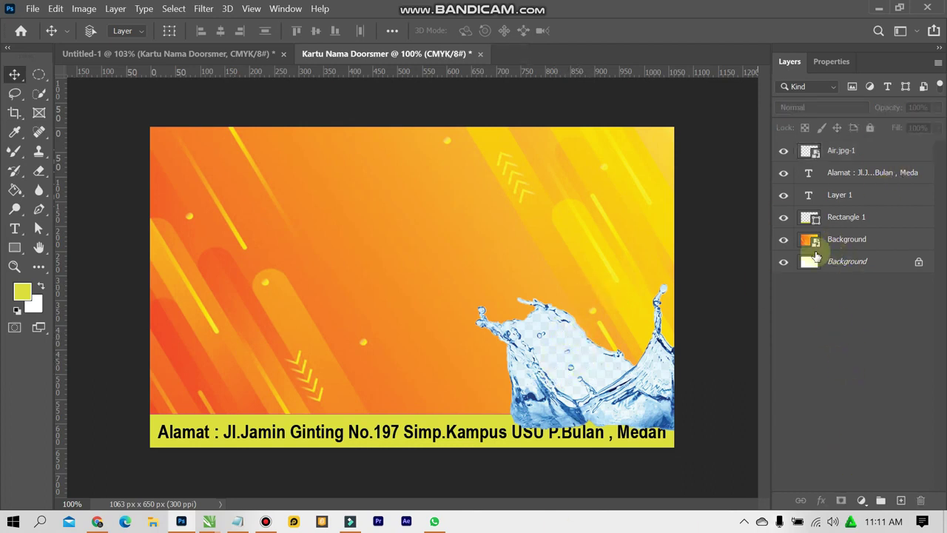
click(847, 156)
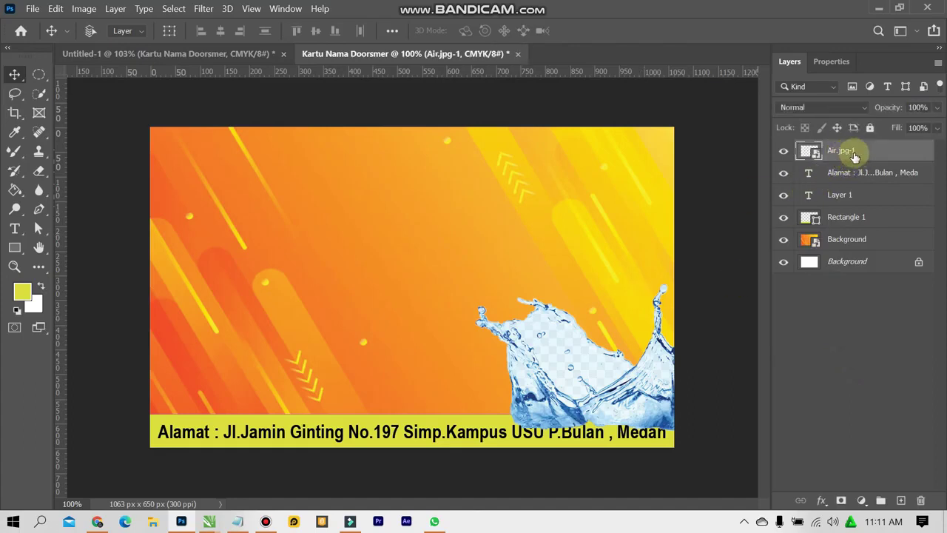
drag(857, 152, 875, 249)
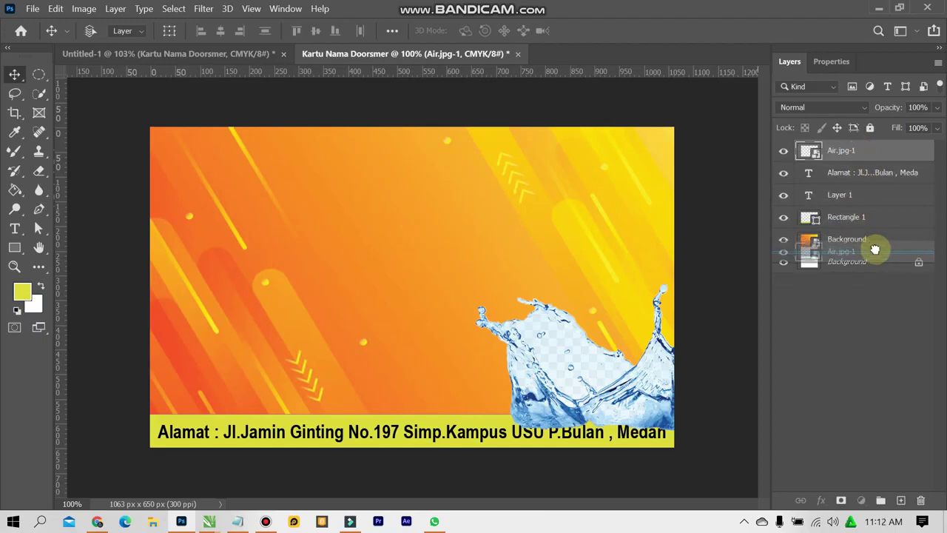
drag(875, 249, 880, 213)
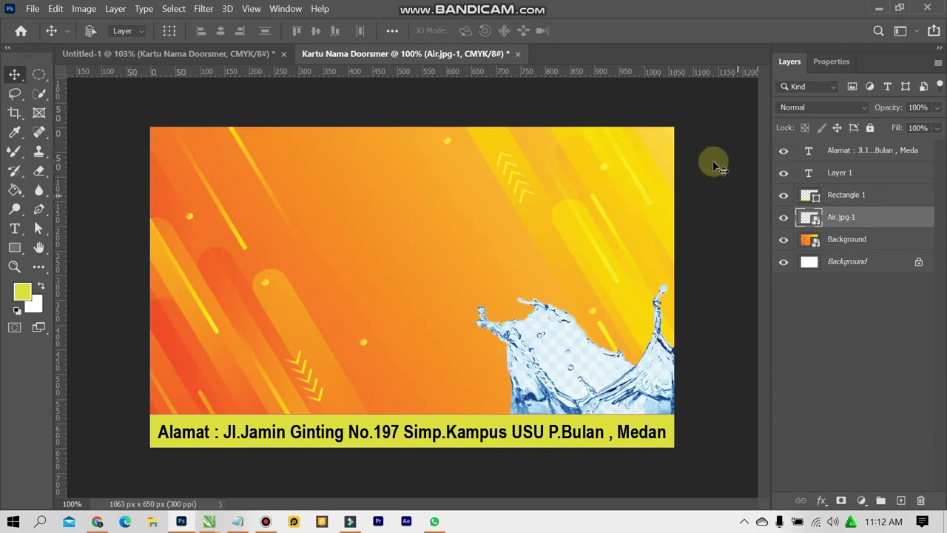
Begin placing another Air.jpg-1 image, then cancel the placement
click(33, 8)
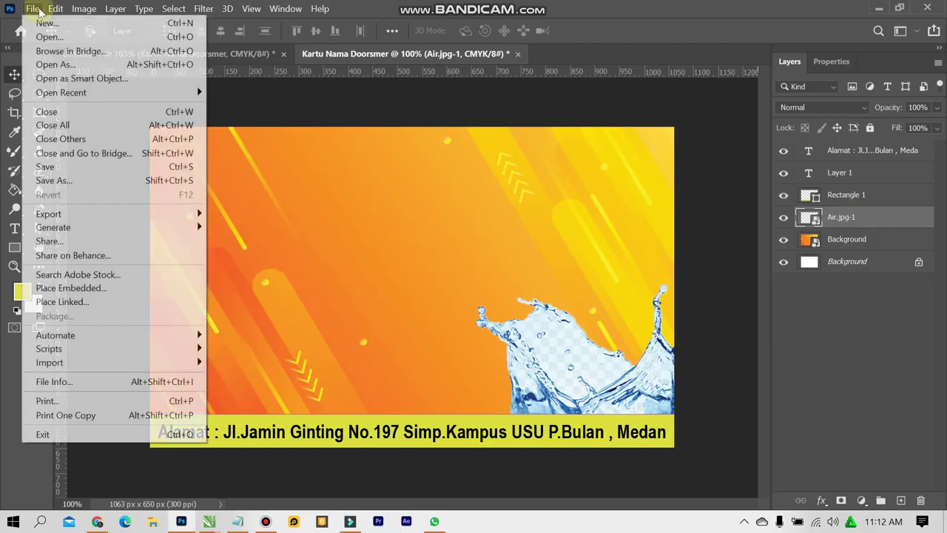
click(127, 290)
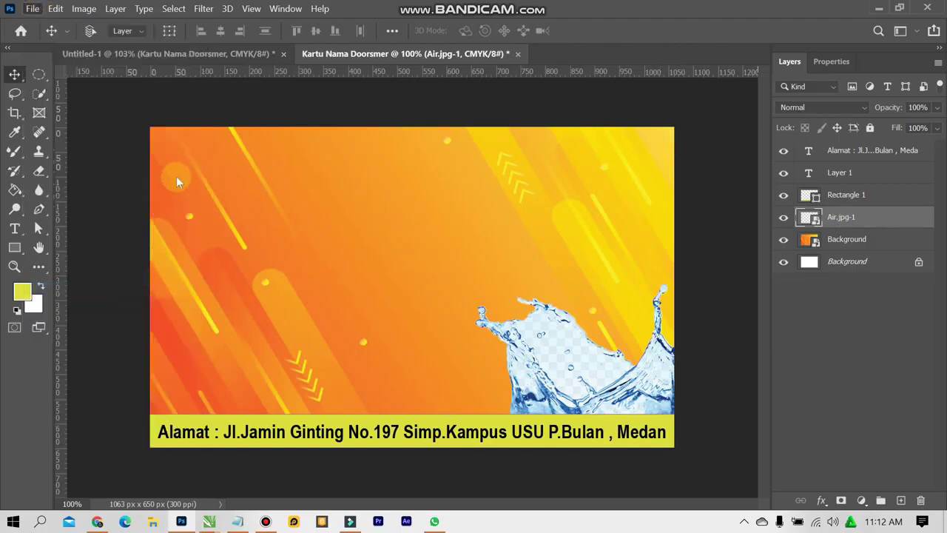
double_click(229, 141)
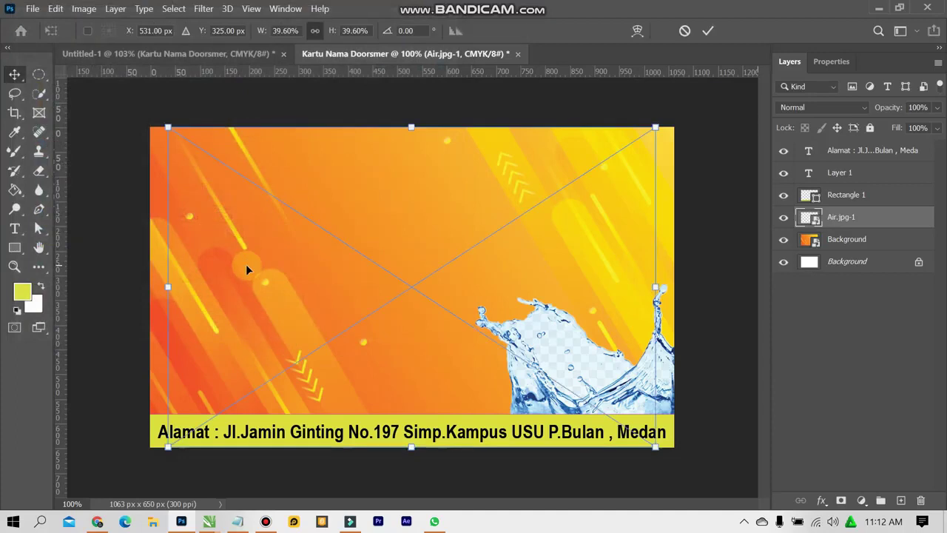
click(684, 30)
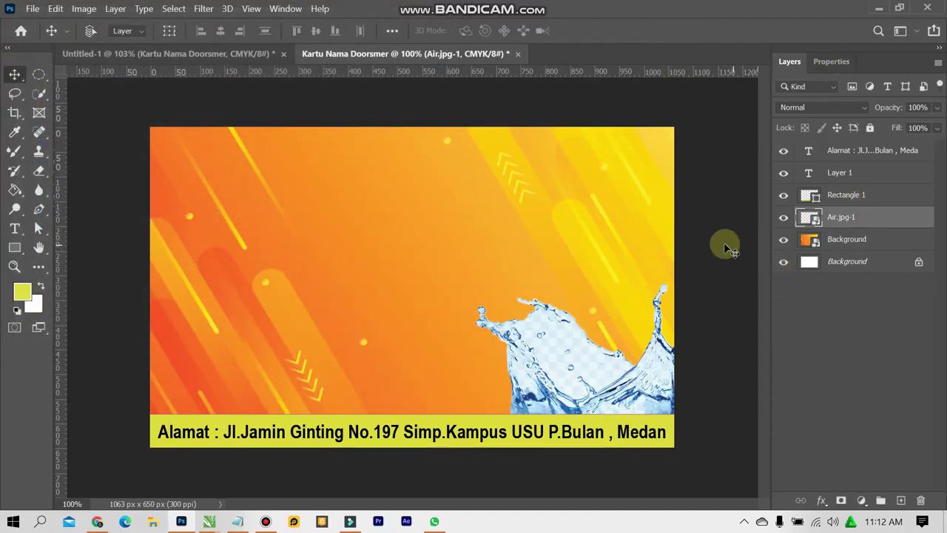
Duplicate the splash layer and move the copy to the bottom-left corner
key(ctrl+v)
drag(456, 333, 312, 394)
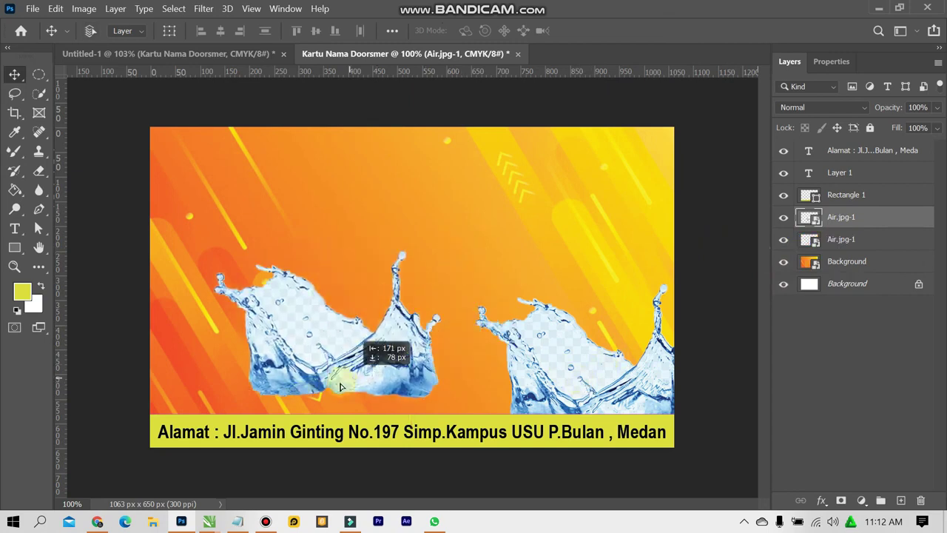
key(ctrl+t)
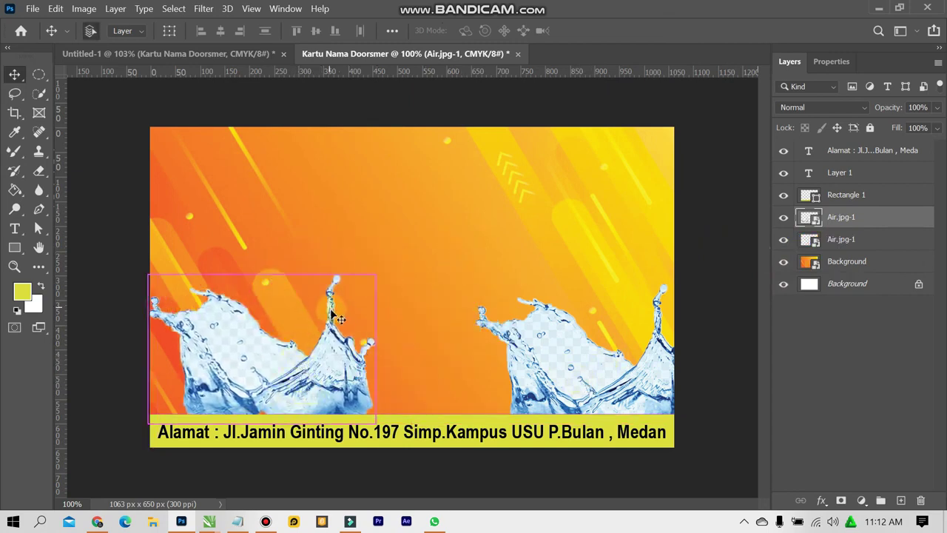
mouse_move(140, 422)
mouse_down()
mouse_move(453, 317)
mouse_move(46, 397)
mouse_up()
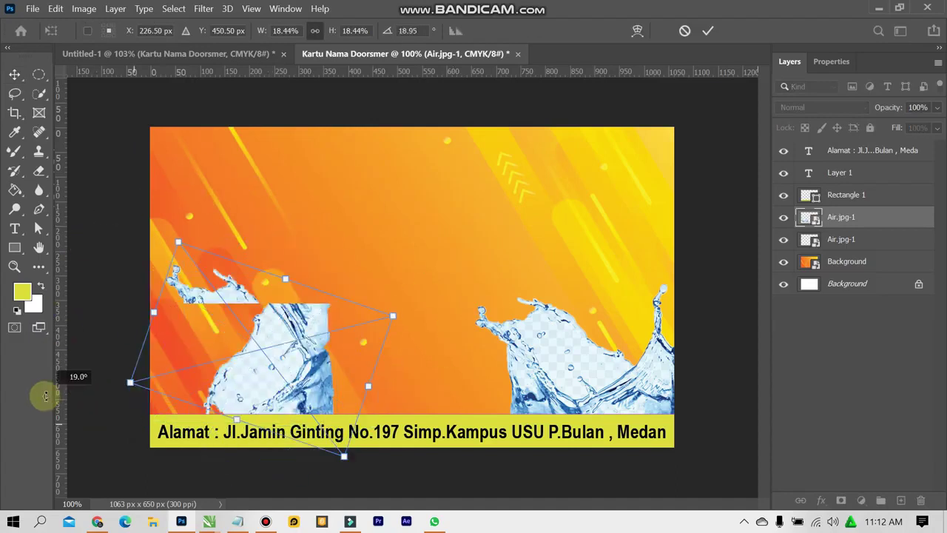
click(684, 31)
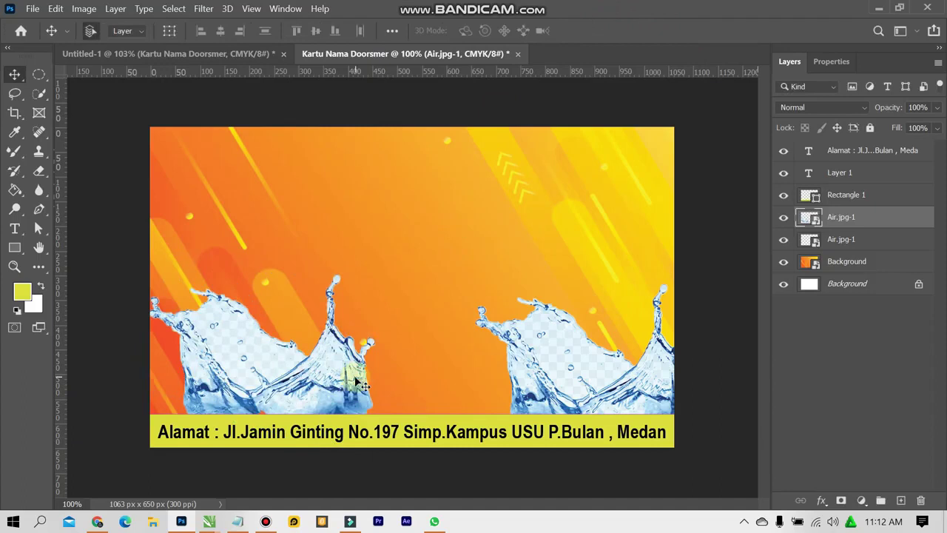
key(ctrl+t)
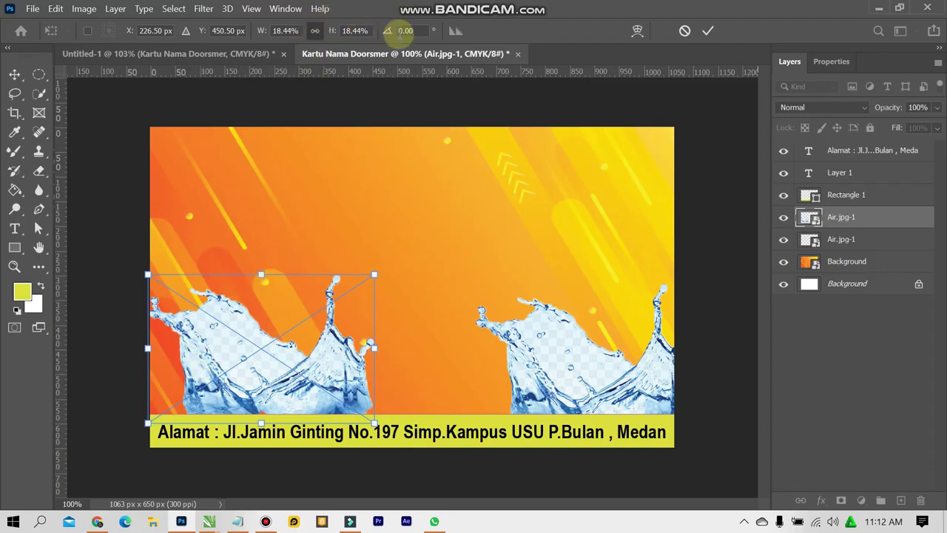
Flip the left splash horizontally and nudge it into the bottom-left corner
drag(127, 269, 451, 298)
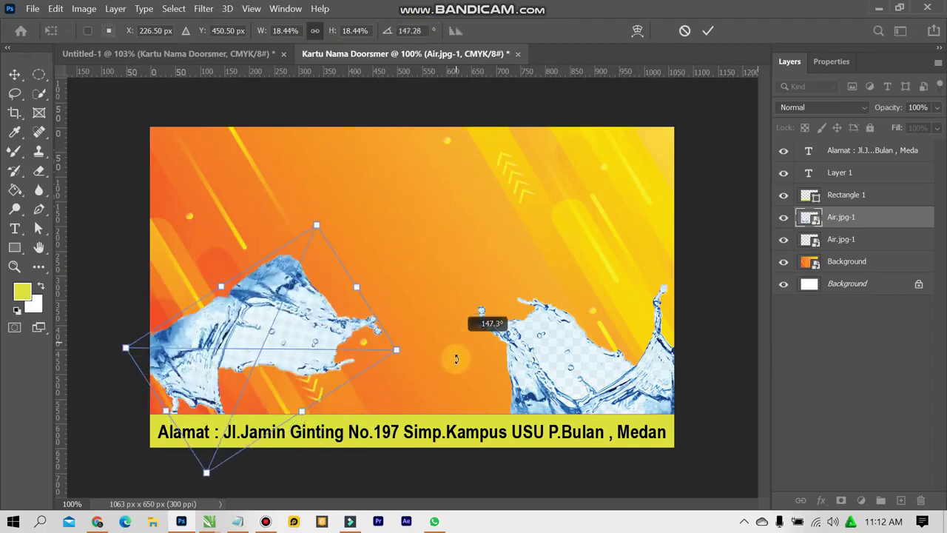
mouse_move(451, 297)
mouse_down()
mouse_move(362, 323)
mouse_move(112, 364)
mouse_up()
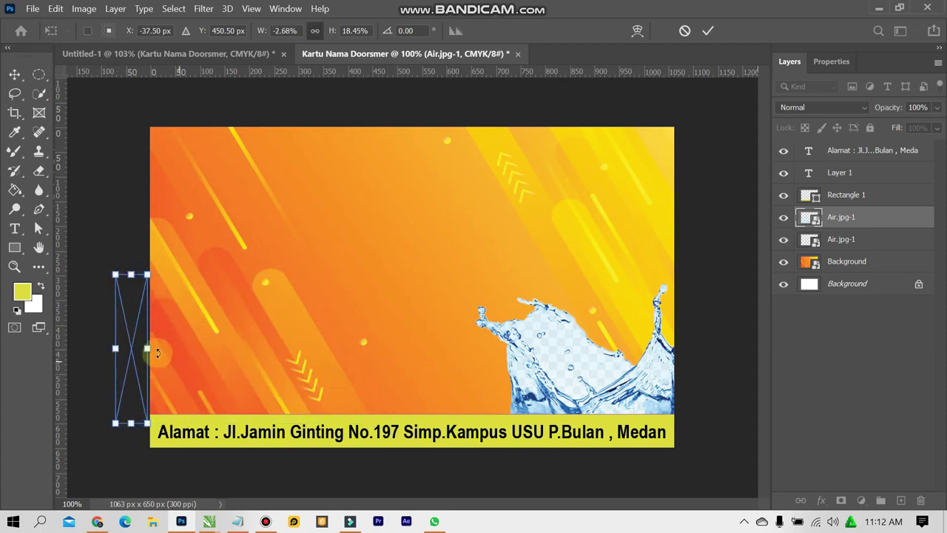
drag(112, 365, 339, 356)
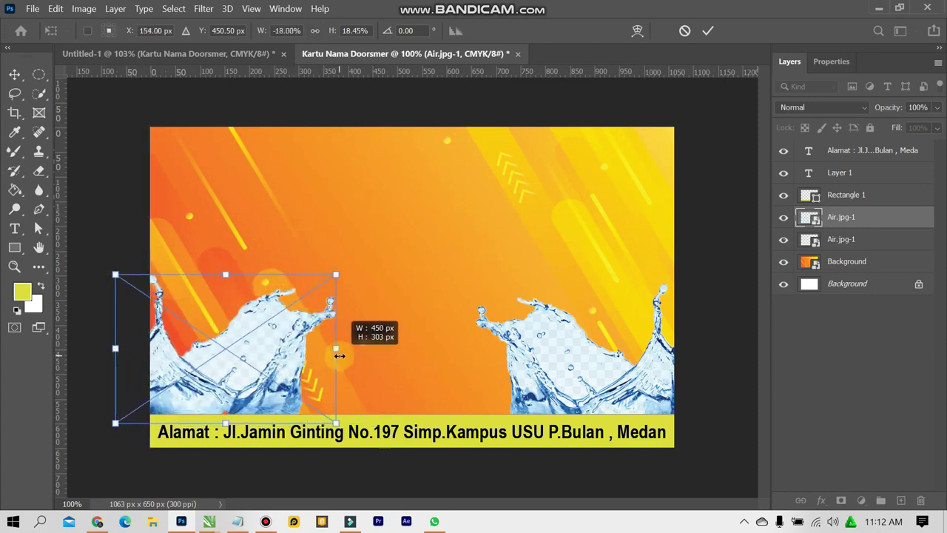
click(708, 30)
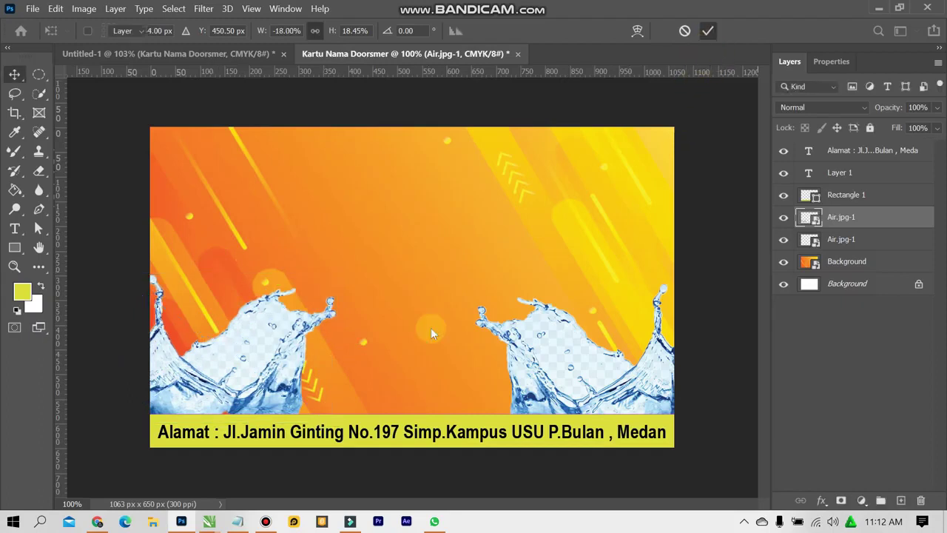
drag(270, 369, 278, 381)
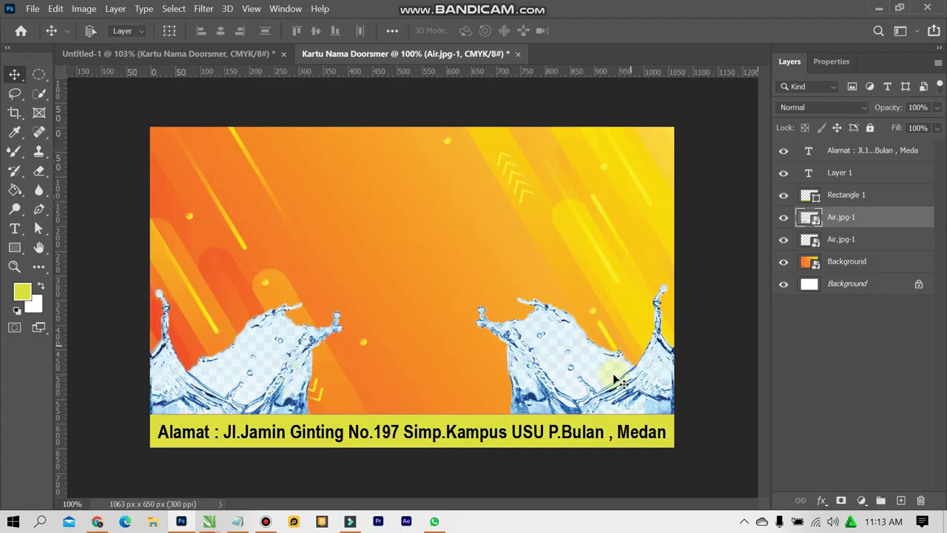
drag(297, 359, 313, 349)
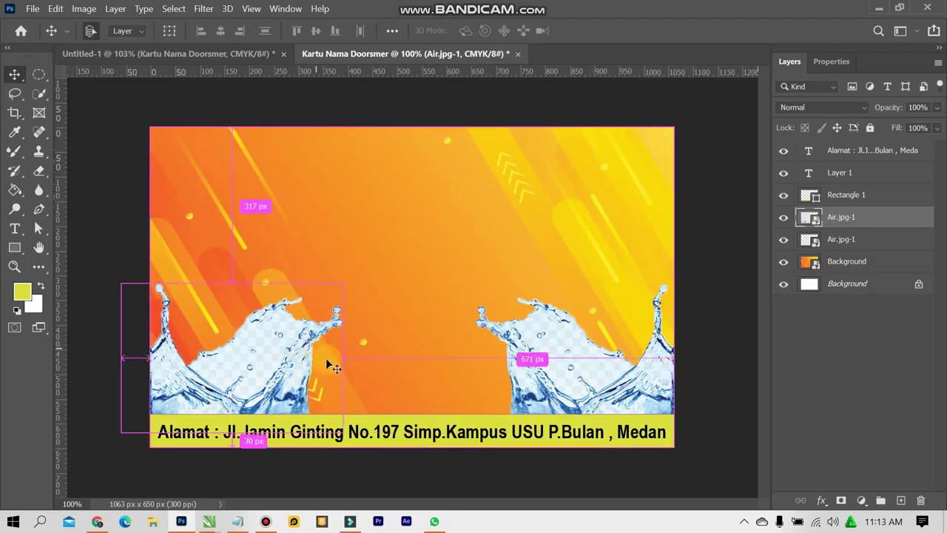
Resize the mirrored splash to about −18.84% × 18.45% to fill the corner
key(ctrl+t)
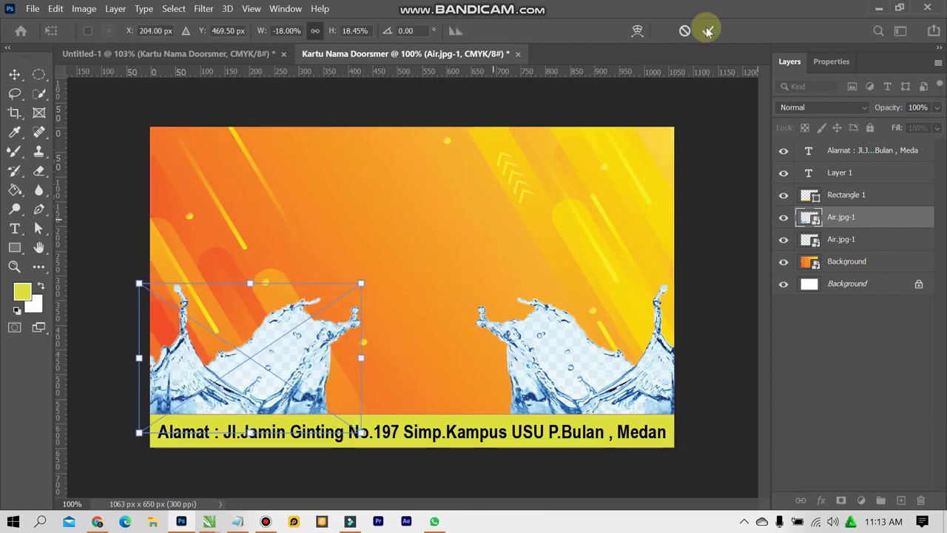
click(708, 31)
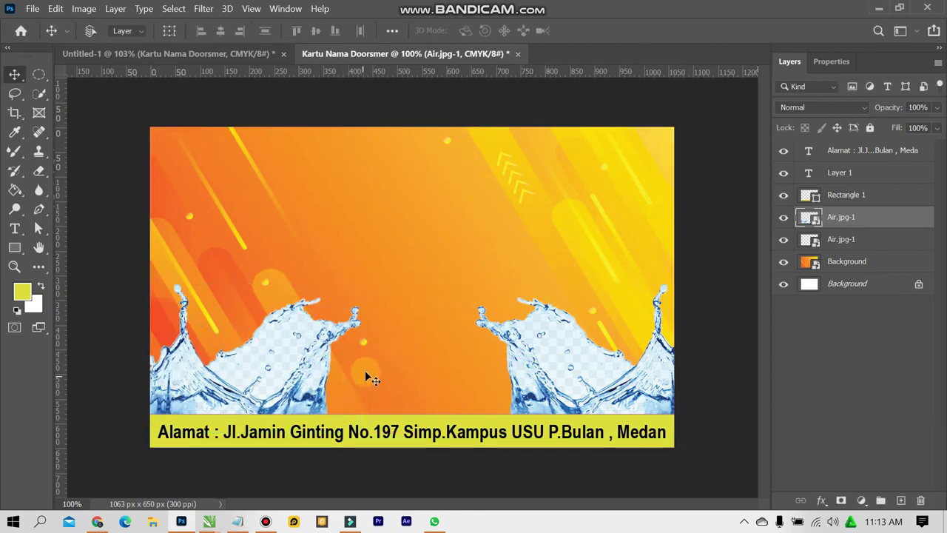
click(712, 300)
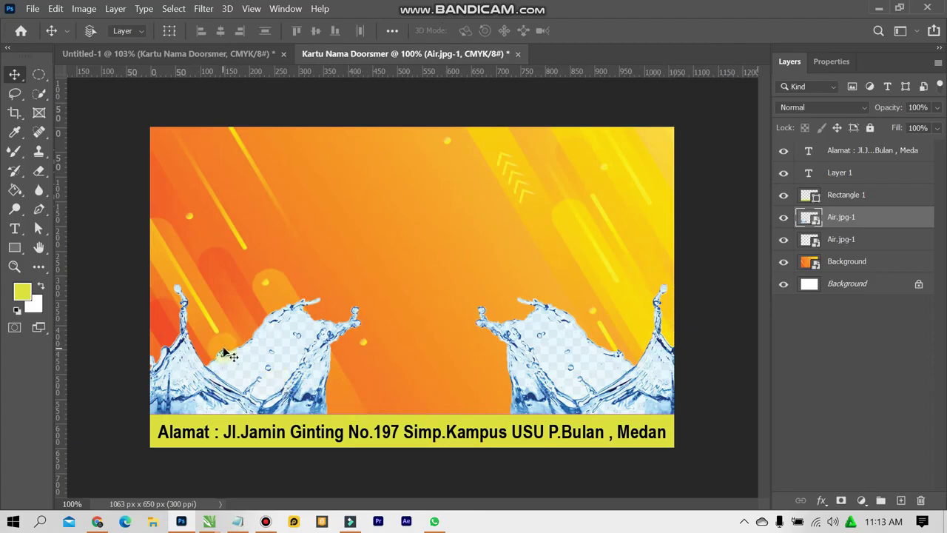
key(ctrl+t)
drag(224, 359, 218, 361)
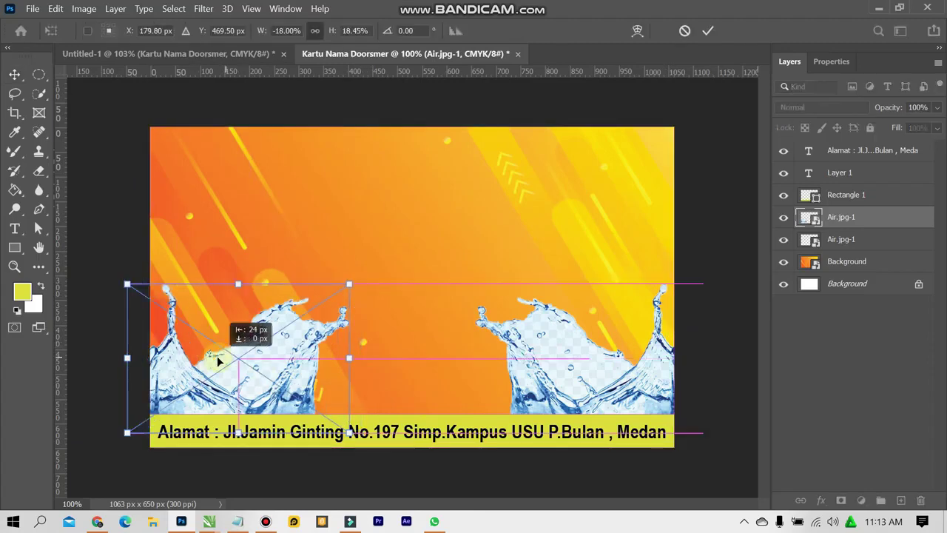
mouse_move(349, 285)
mouse_down()
mouse_move(363, 281)
mouse_move(354, 279)
mouse_up()
drag(354, 357, 367, 359)
drag(242, 283, 246, 287)
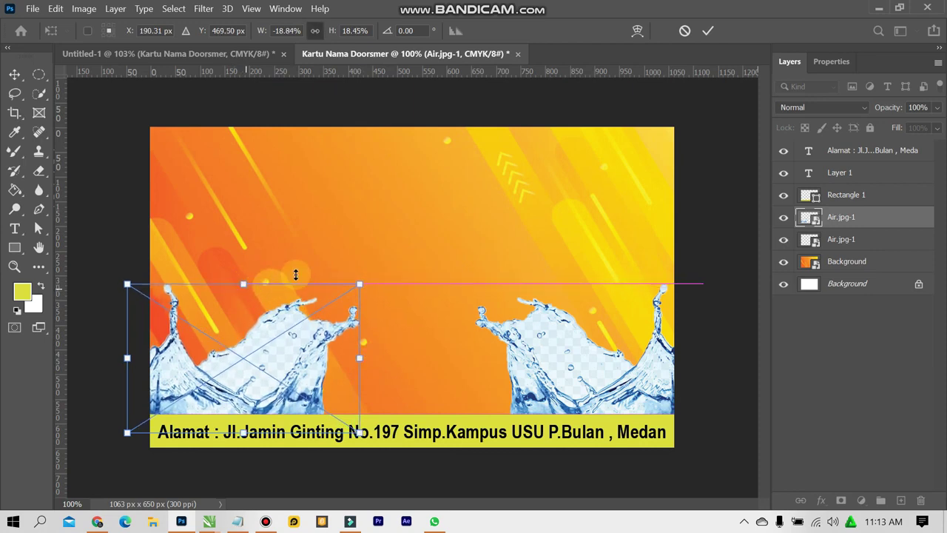
click(708, 31)
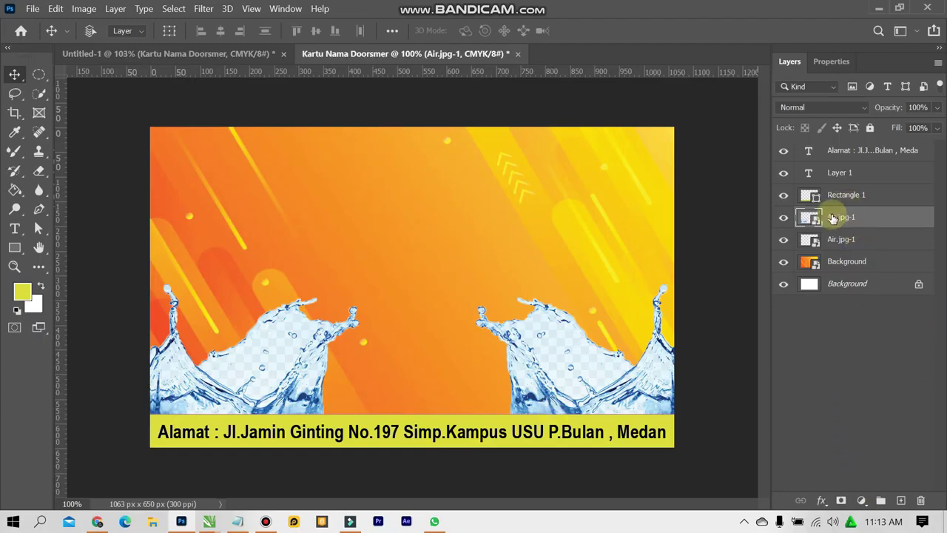
Group the two Air.jpg-1 water splash layers and rename the group 'Air'
shift+click(863, 241)
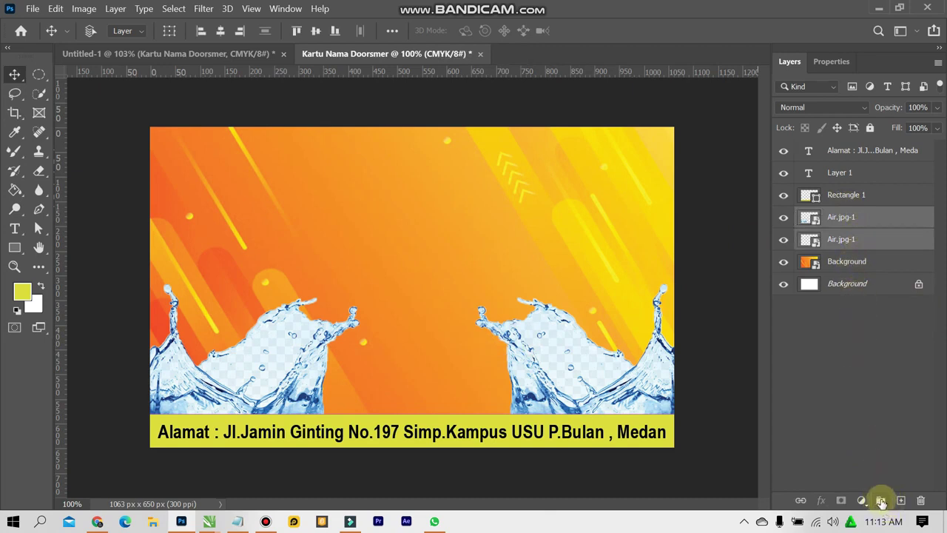
click(880, 501)
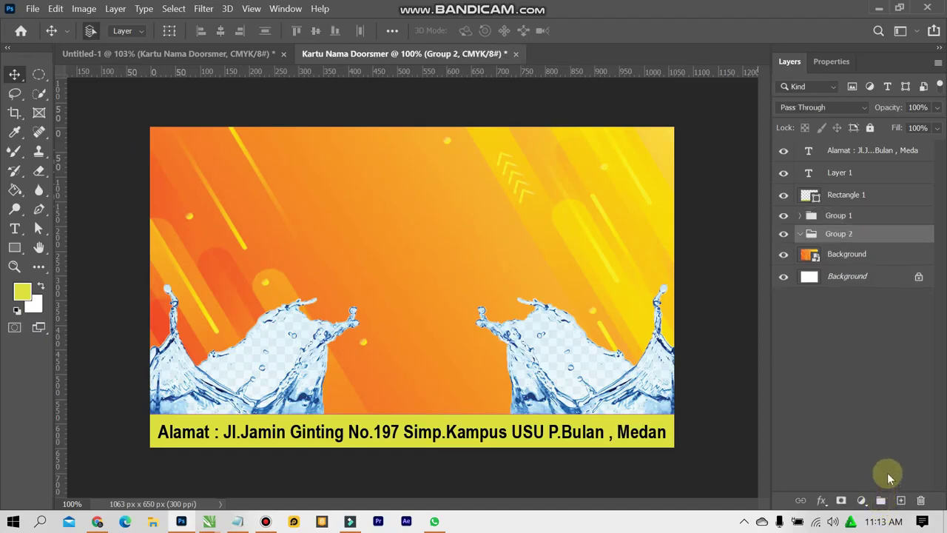
click(875, 246)
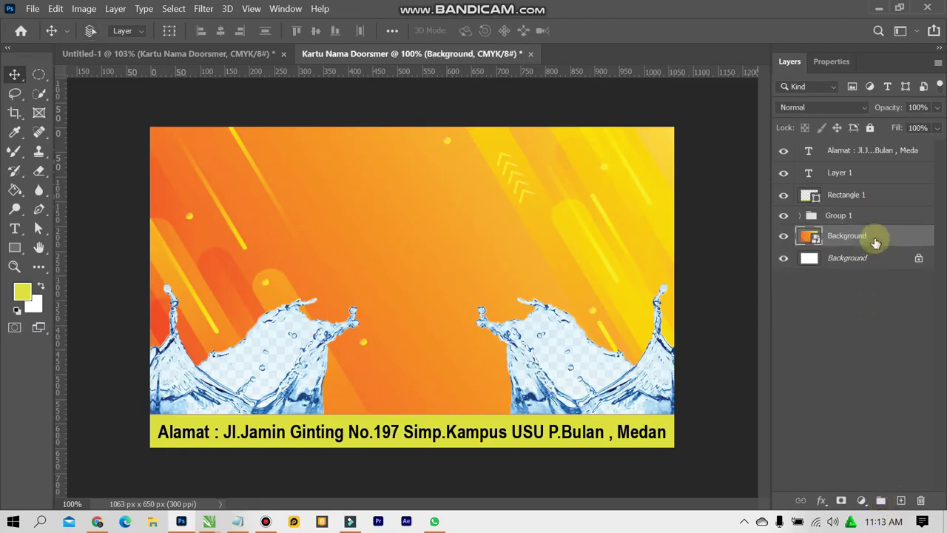
click(855, 216)
double_click(849, 216)
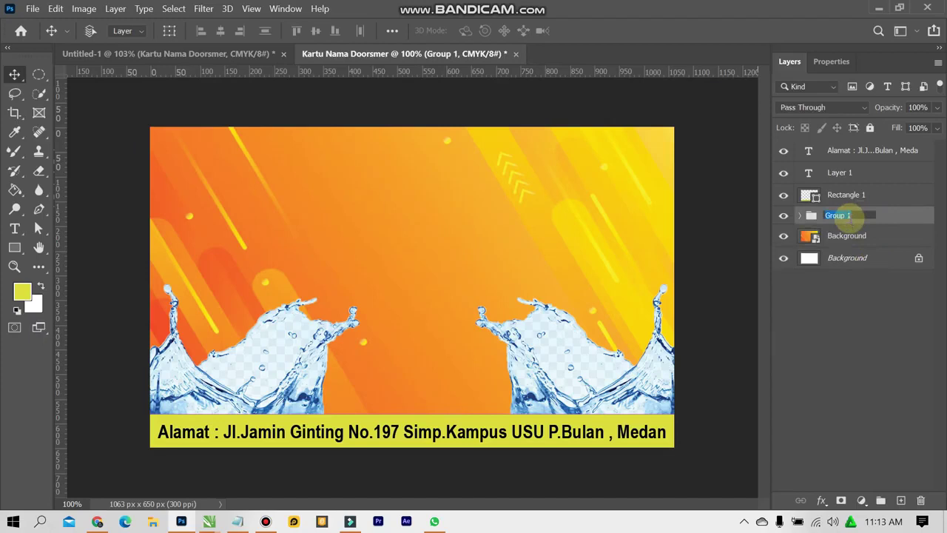
text(Air)
key(Return)
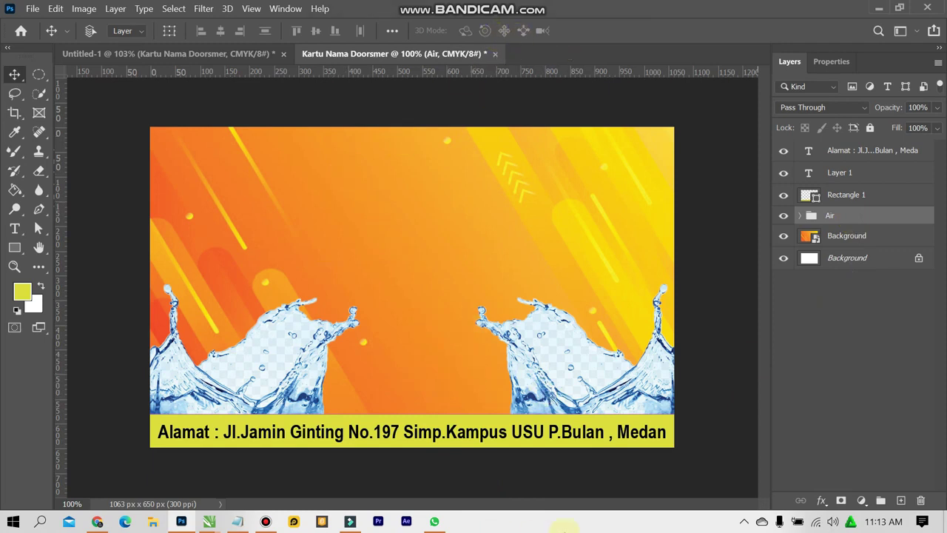
Place the Mobil car image onto the card as an embedded layer
click(33, 8)
click(130, 289)
scroll(325, 222, down, 3)
scroll(326, 222, up, 3)
scroll(326, 222, down, 2)
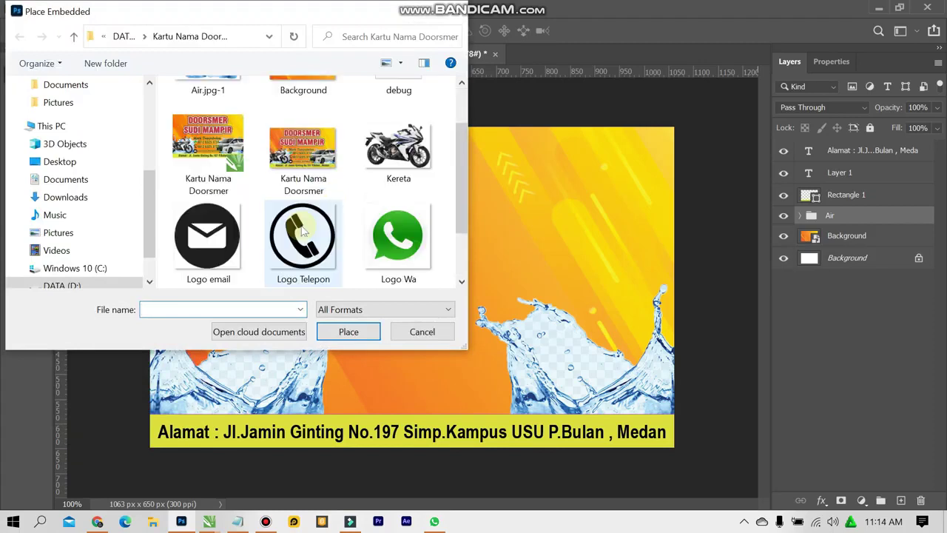
scroll(244, 222, down, 1)
click(213, 268)
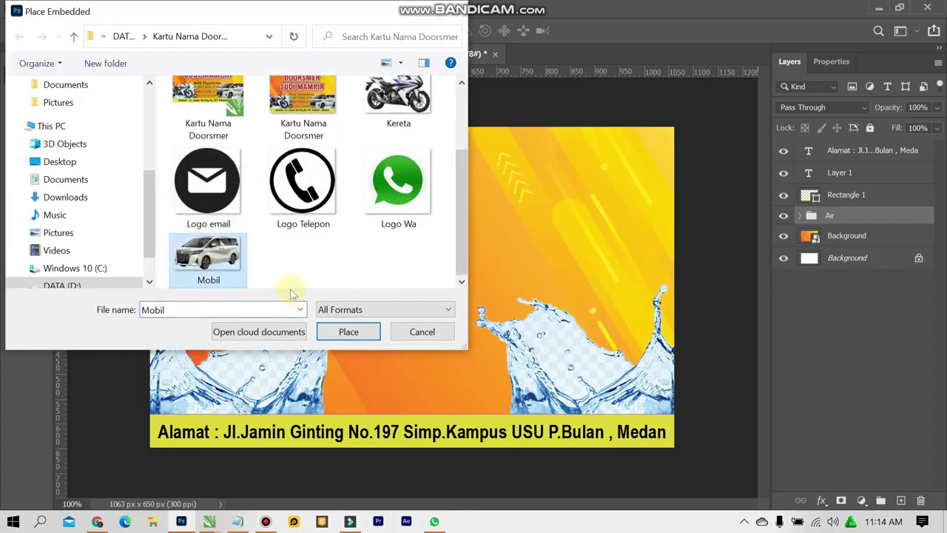
click(346, 332)
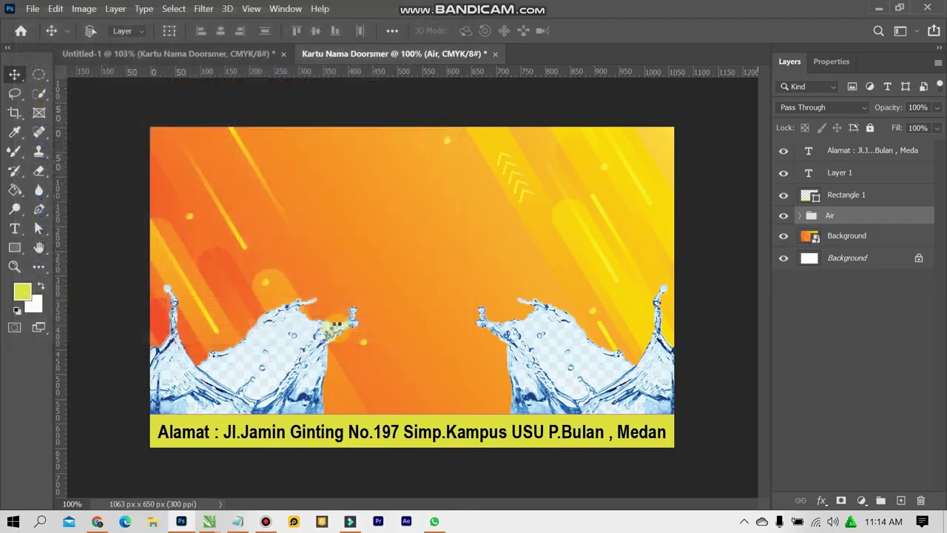